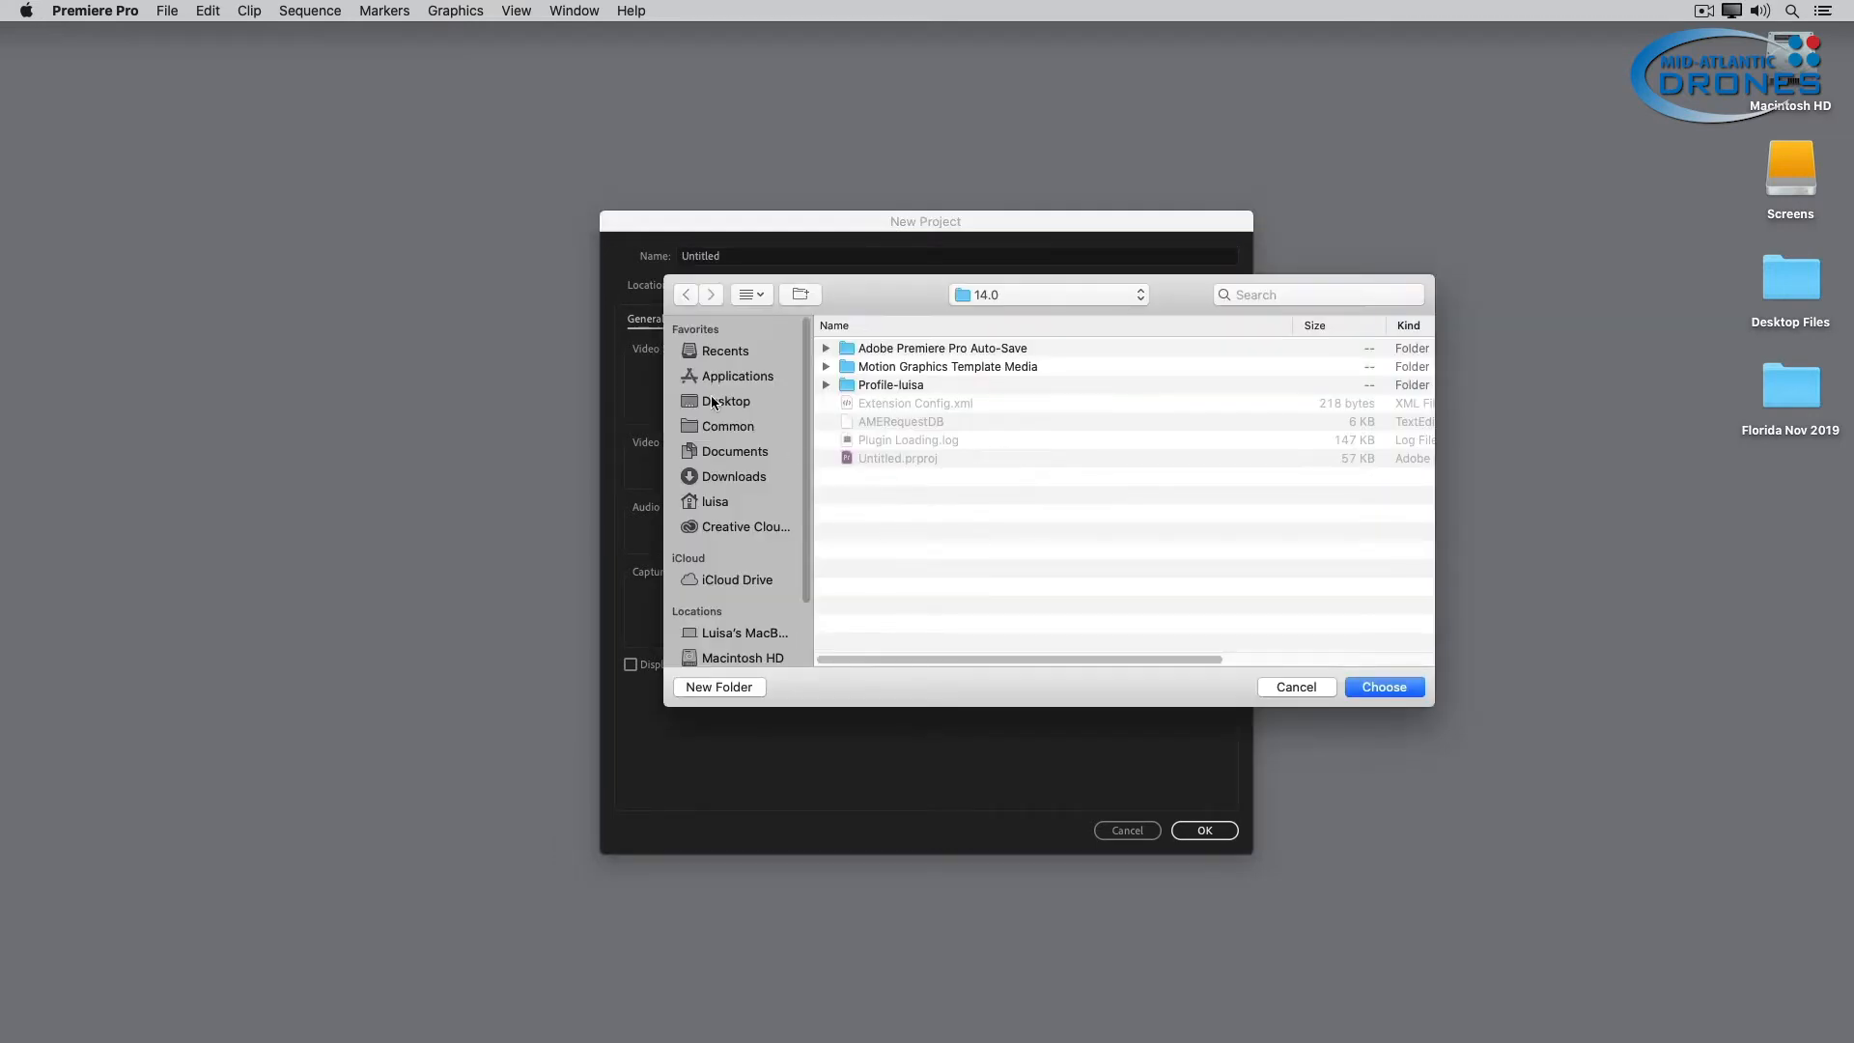
Create a folder named "Premiere Pro training" on the Desktop and choose it as the project location.
{"action": "left_click", "coordinate": [716, 403]}
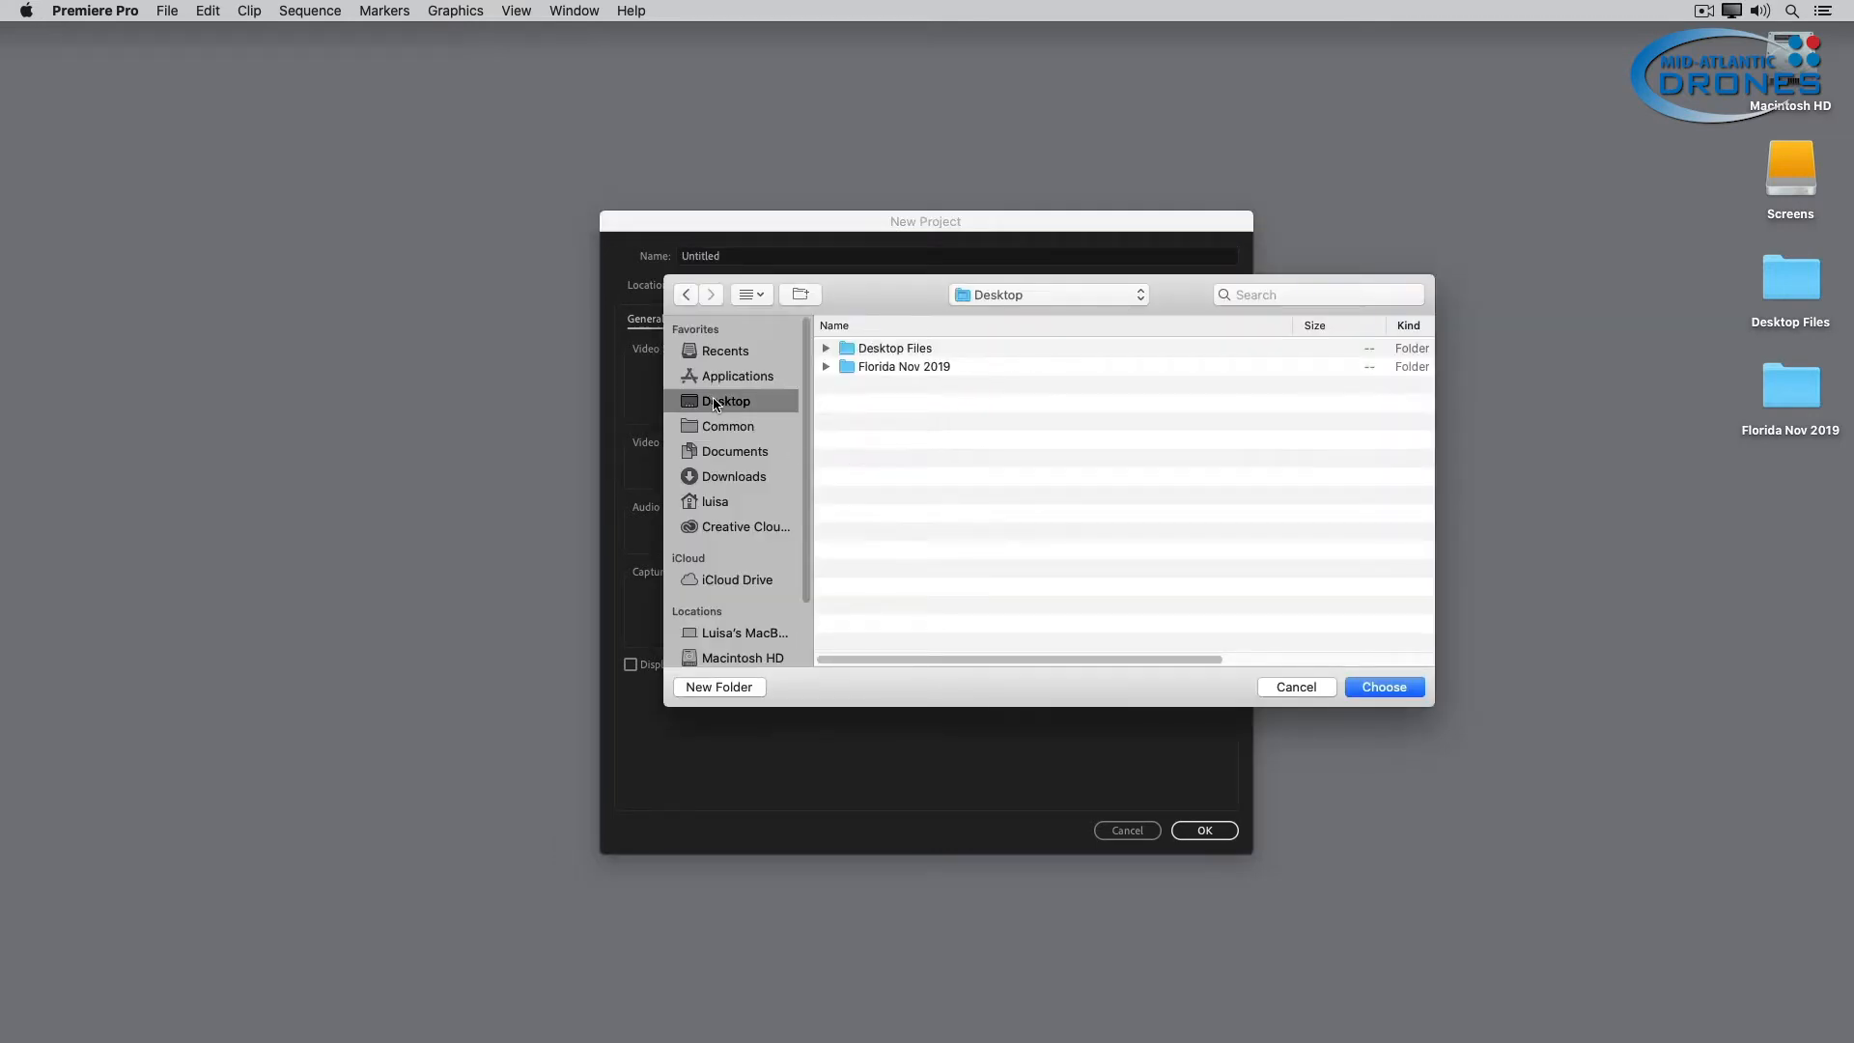
{"action": "left_click", "coordinate": [739, 687]}
{"action": "type", "text": "Premiere Pro training"}
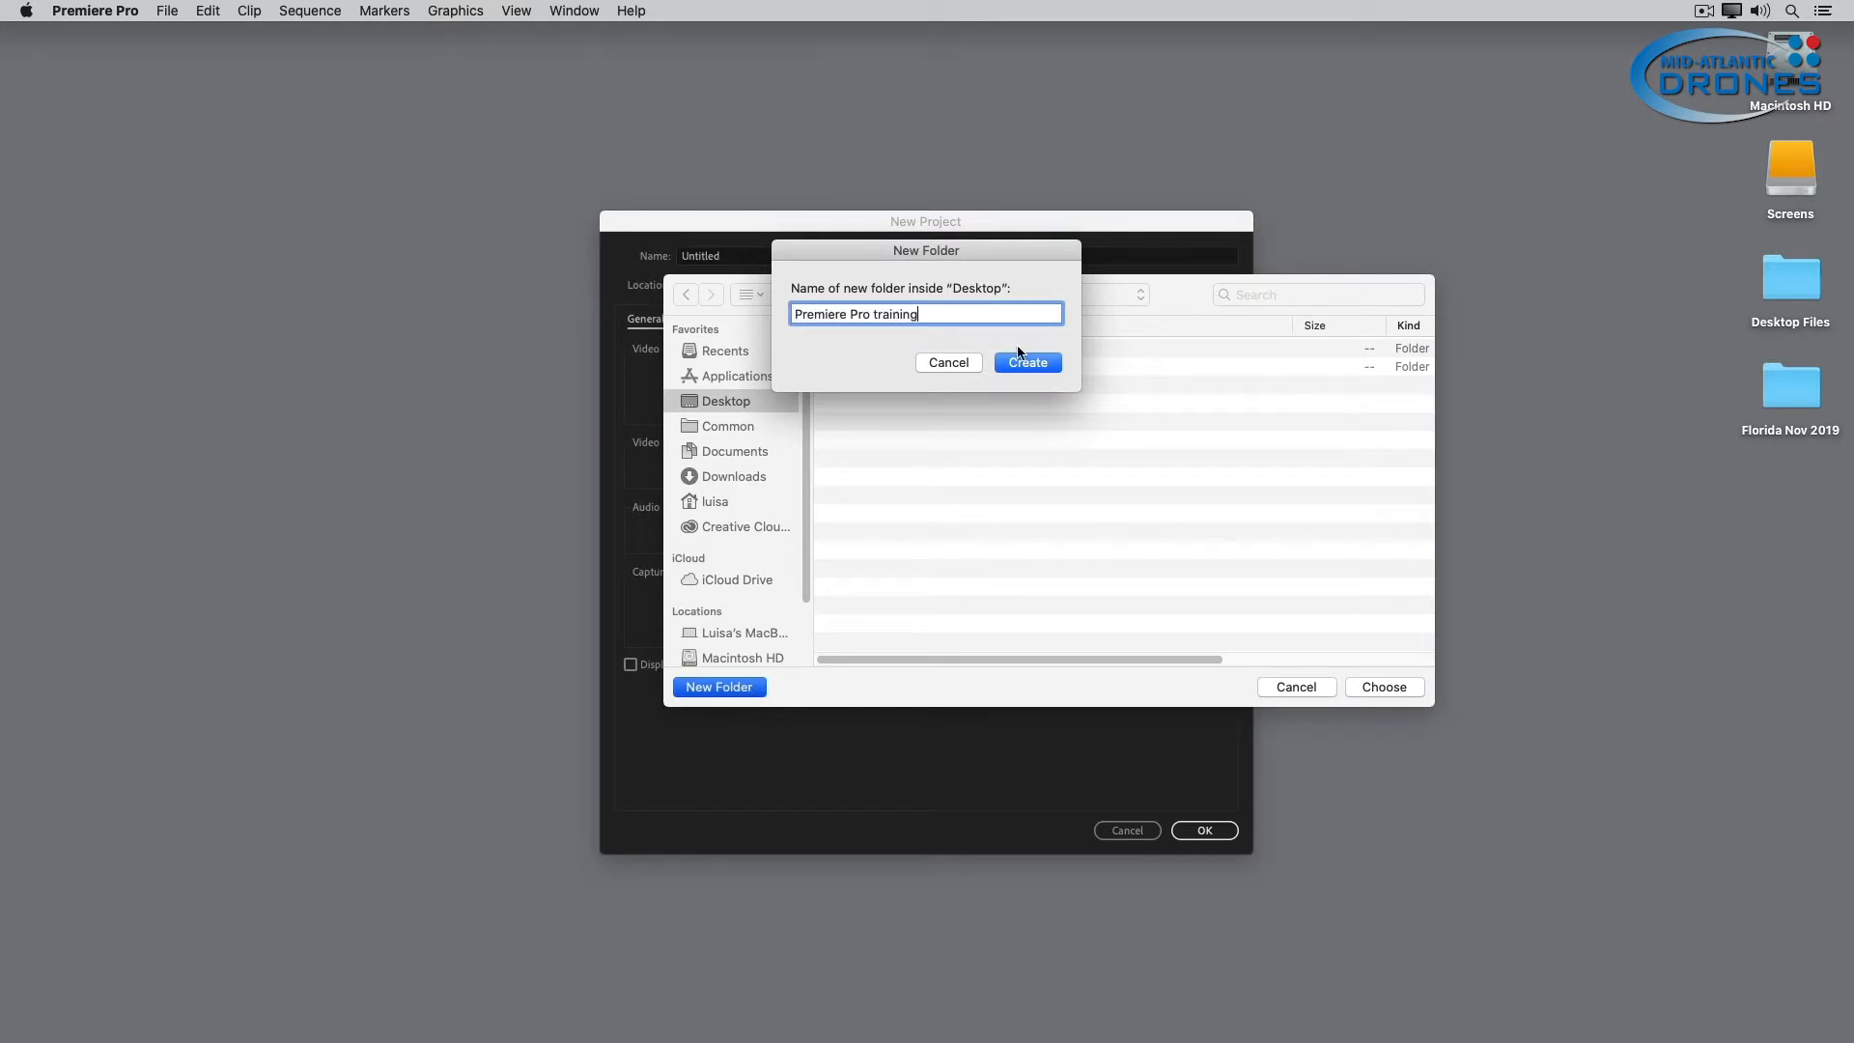
{"action": "left_click", "coordinate": [1052, 364]}
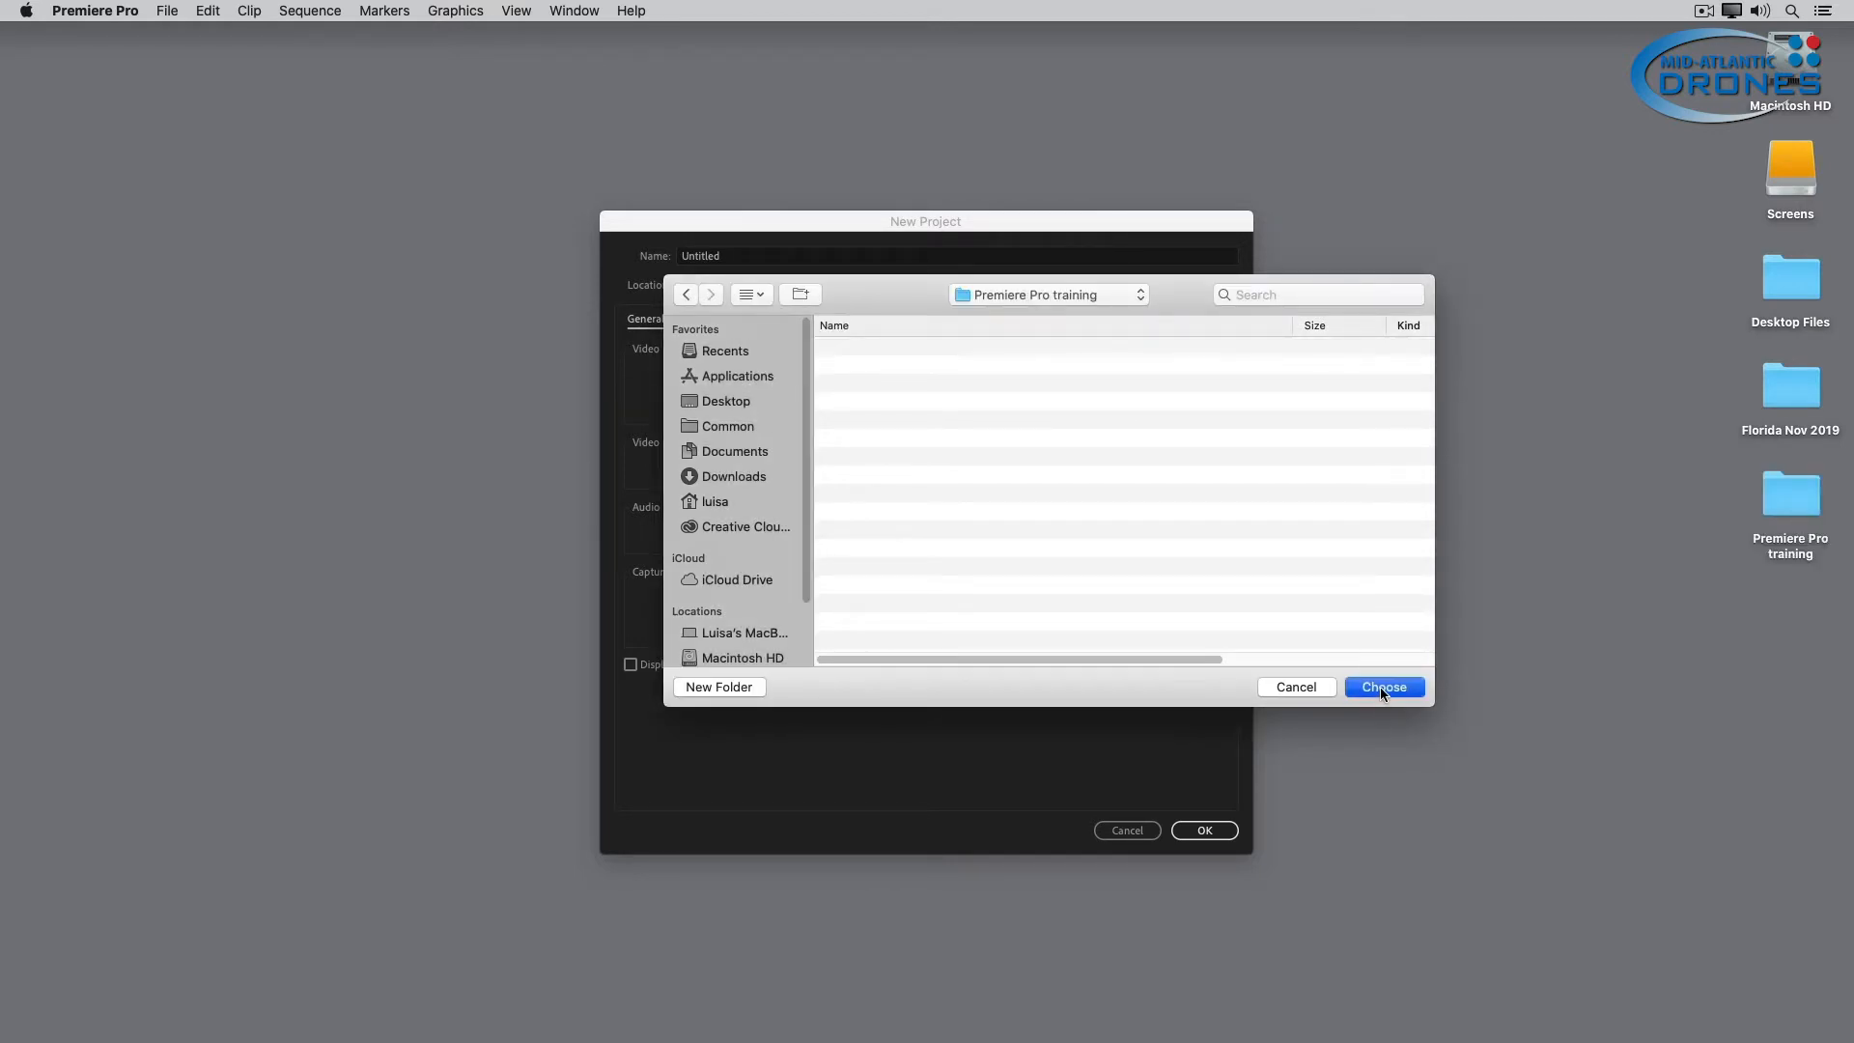
{"action": "left_click", "coordinate": [1380, 687]}
Name the new project "Tutorial 01".
{"action": "left_click", "coordinate": [734, 263]}
{"action": "left_click_drag", "start_coordinate": [734, 262], "coordinate": [676, 265]}
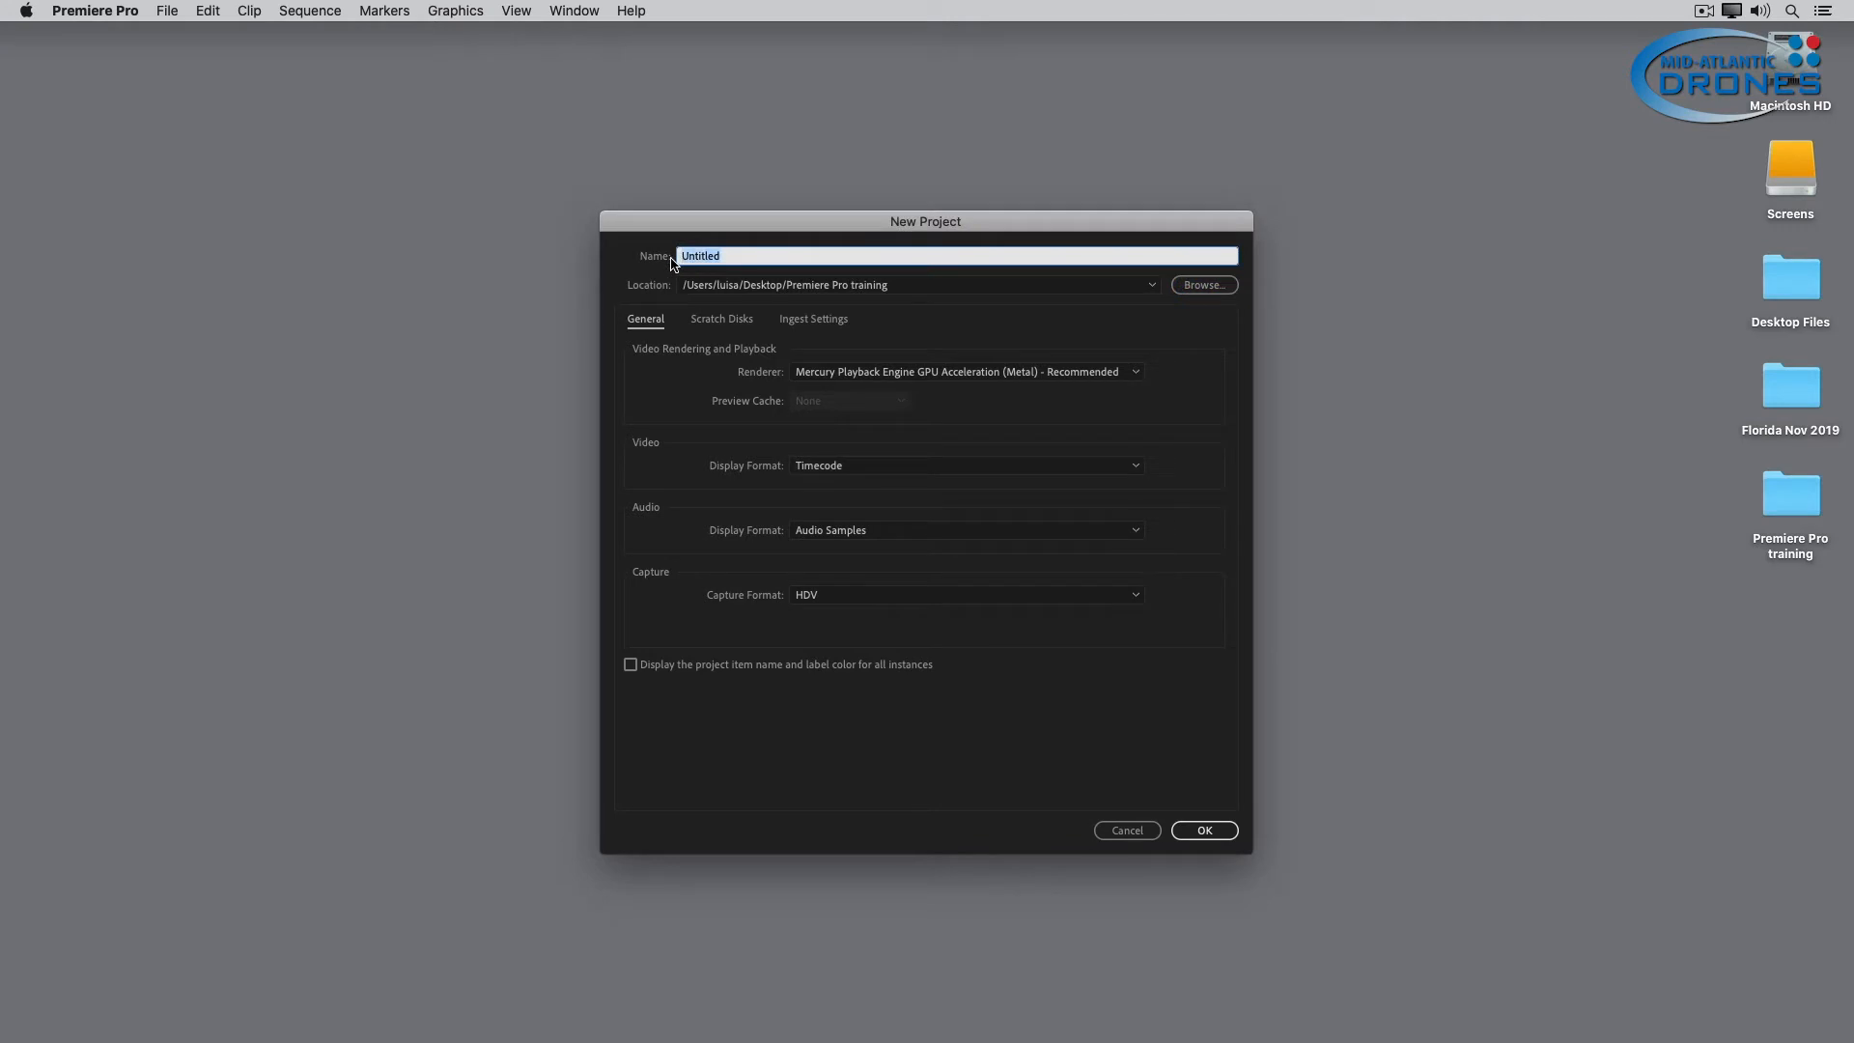
{"action": "type", "text": "Tutorial 01"}
Keep Mercury Playback Engine GPU Acceleration (Metal) as the renderer and review the video display, audio display and capture format options.
{"action": "left_click", "coordinate": [994, 375]}
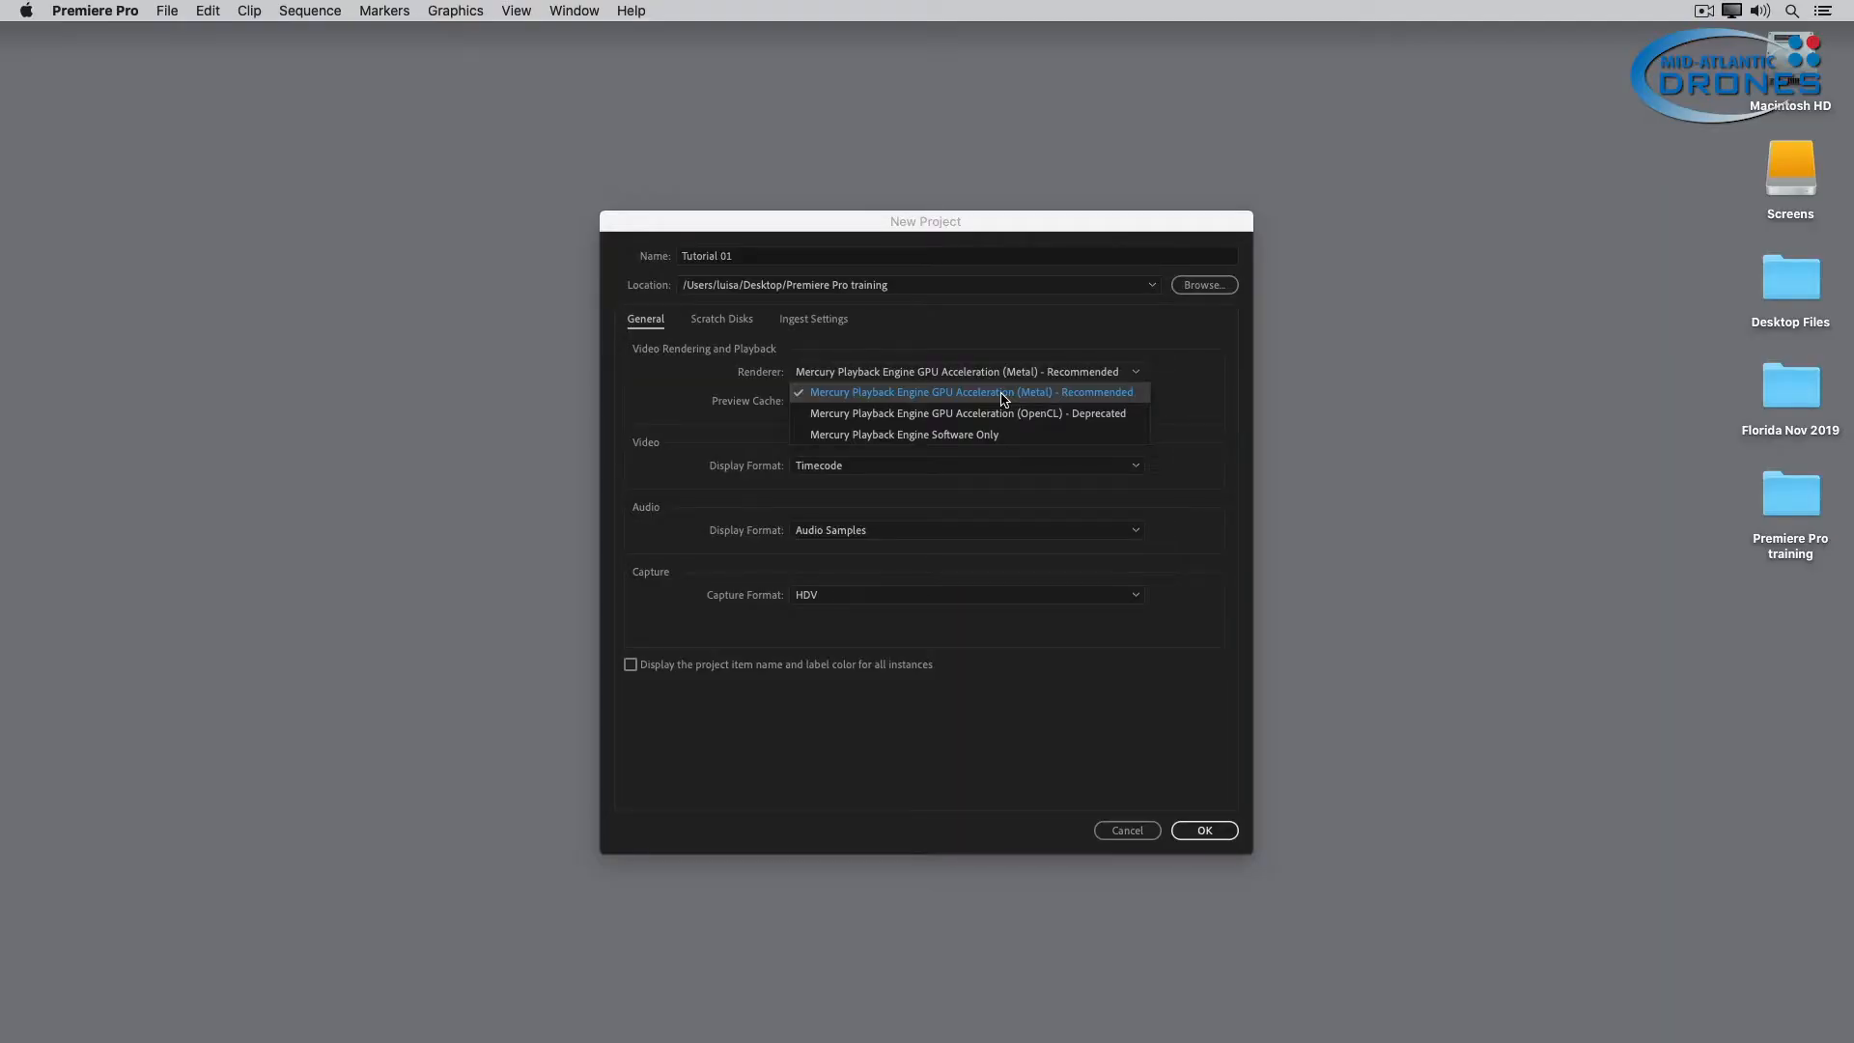
{"action": "left_click", "coordinate": [1004, 399]}
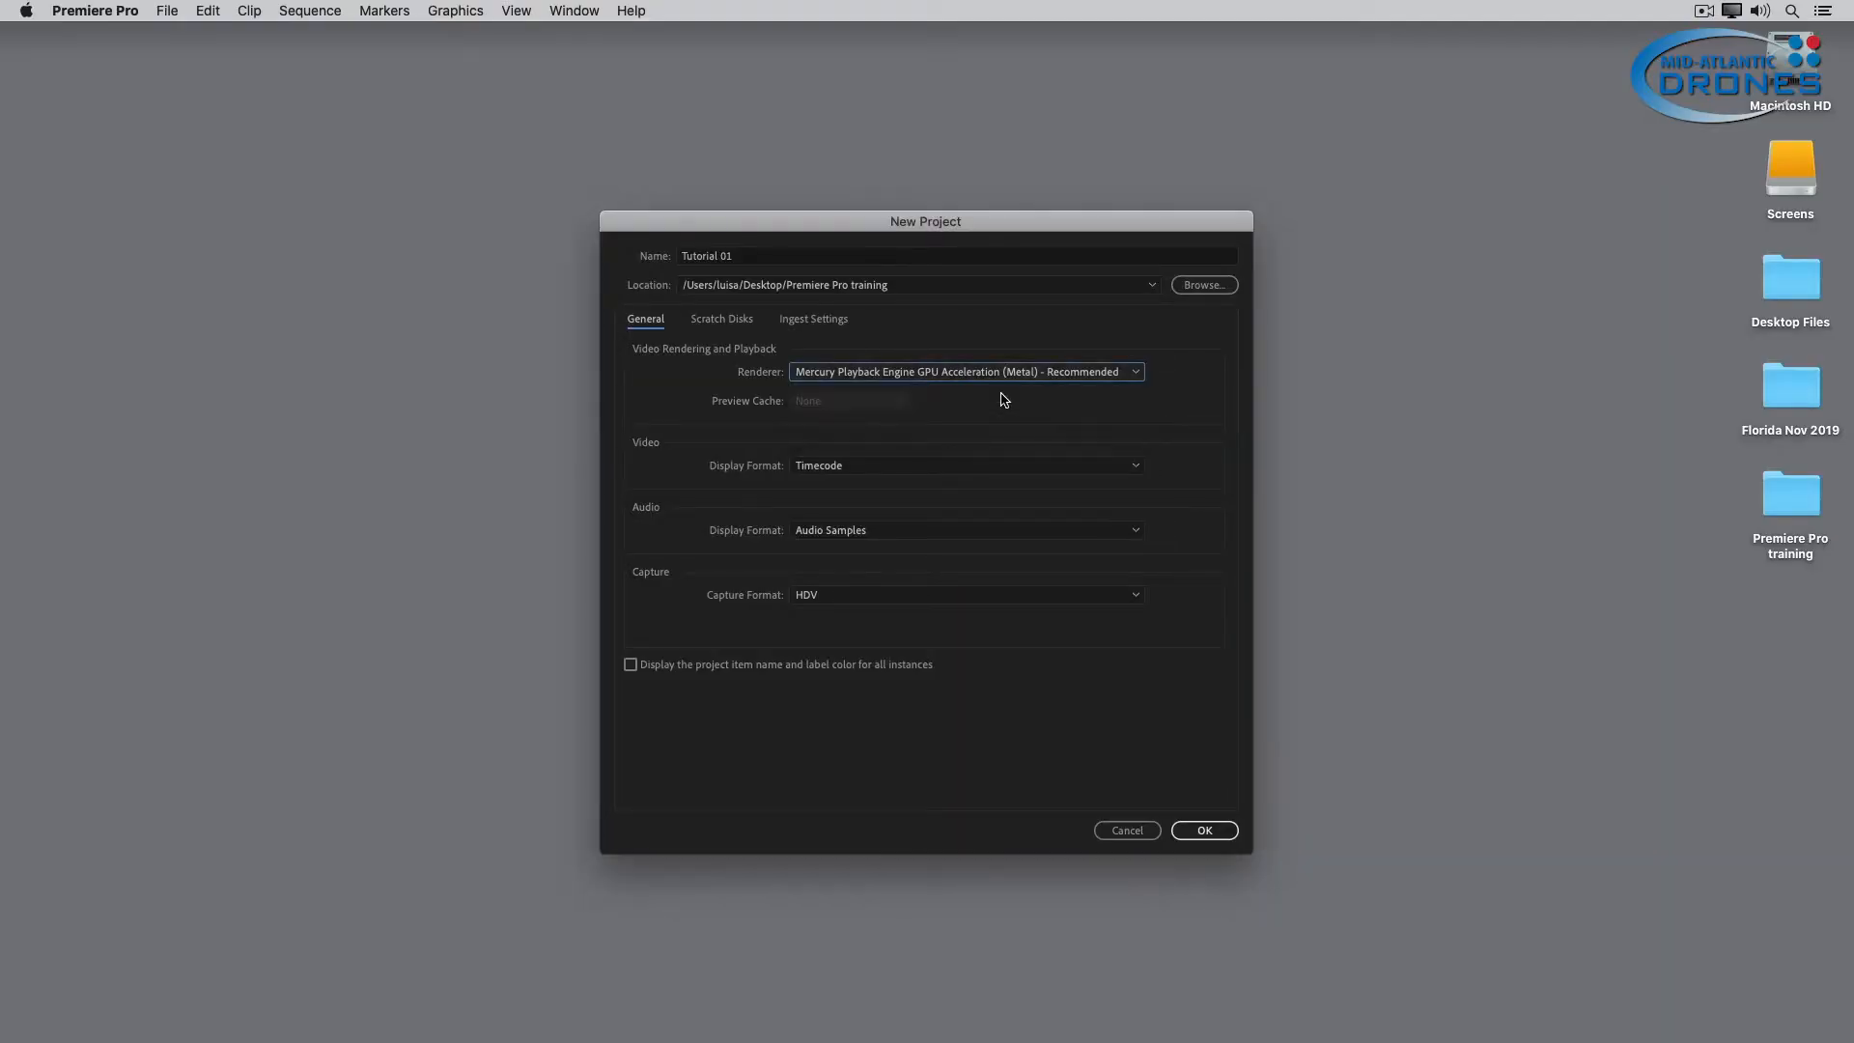
{"action": "left_click", "coordinate": [842, 470]}
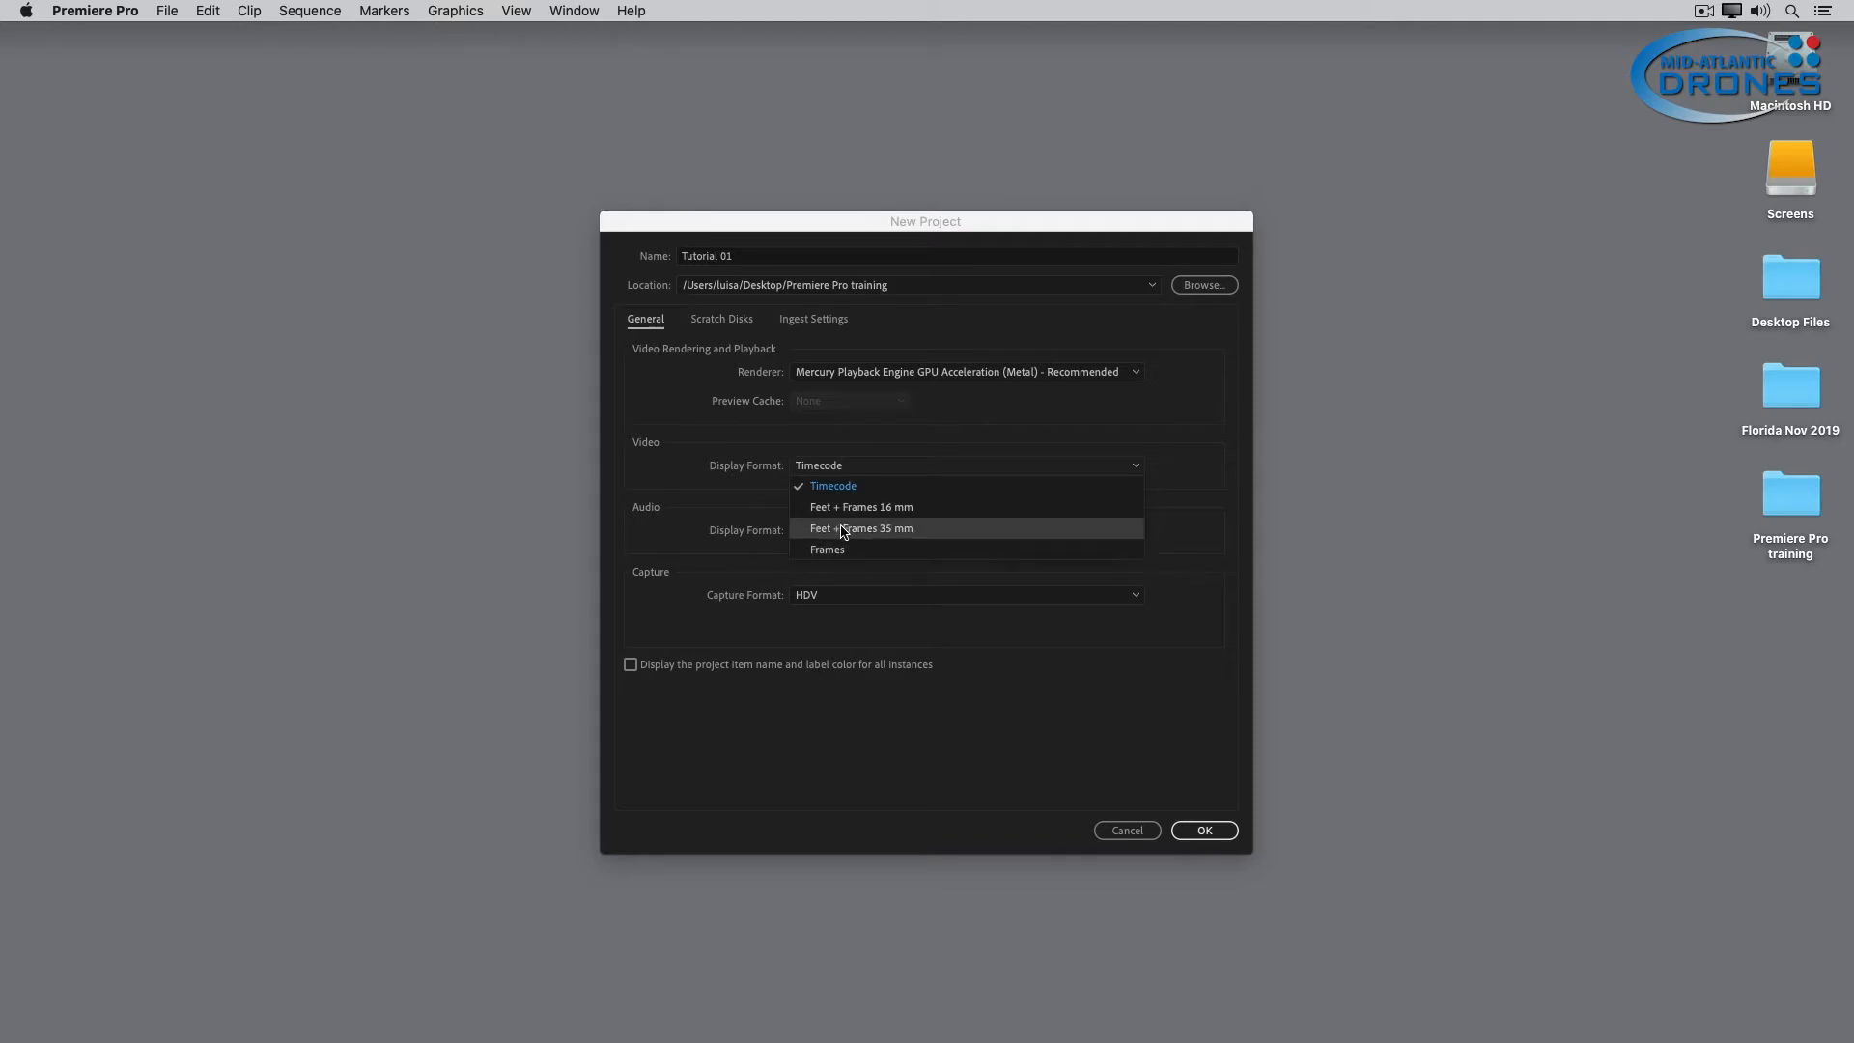
{"action": "left_click", "coordinate": [645, 495]}
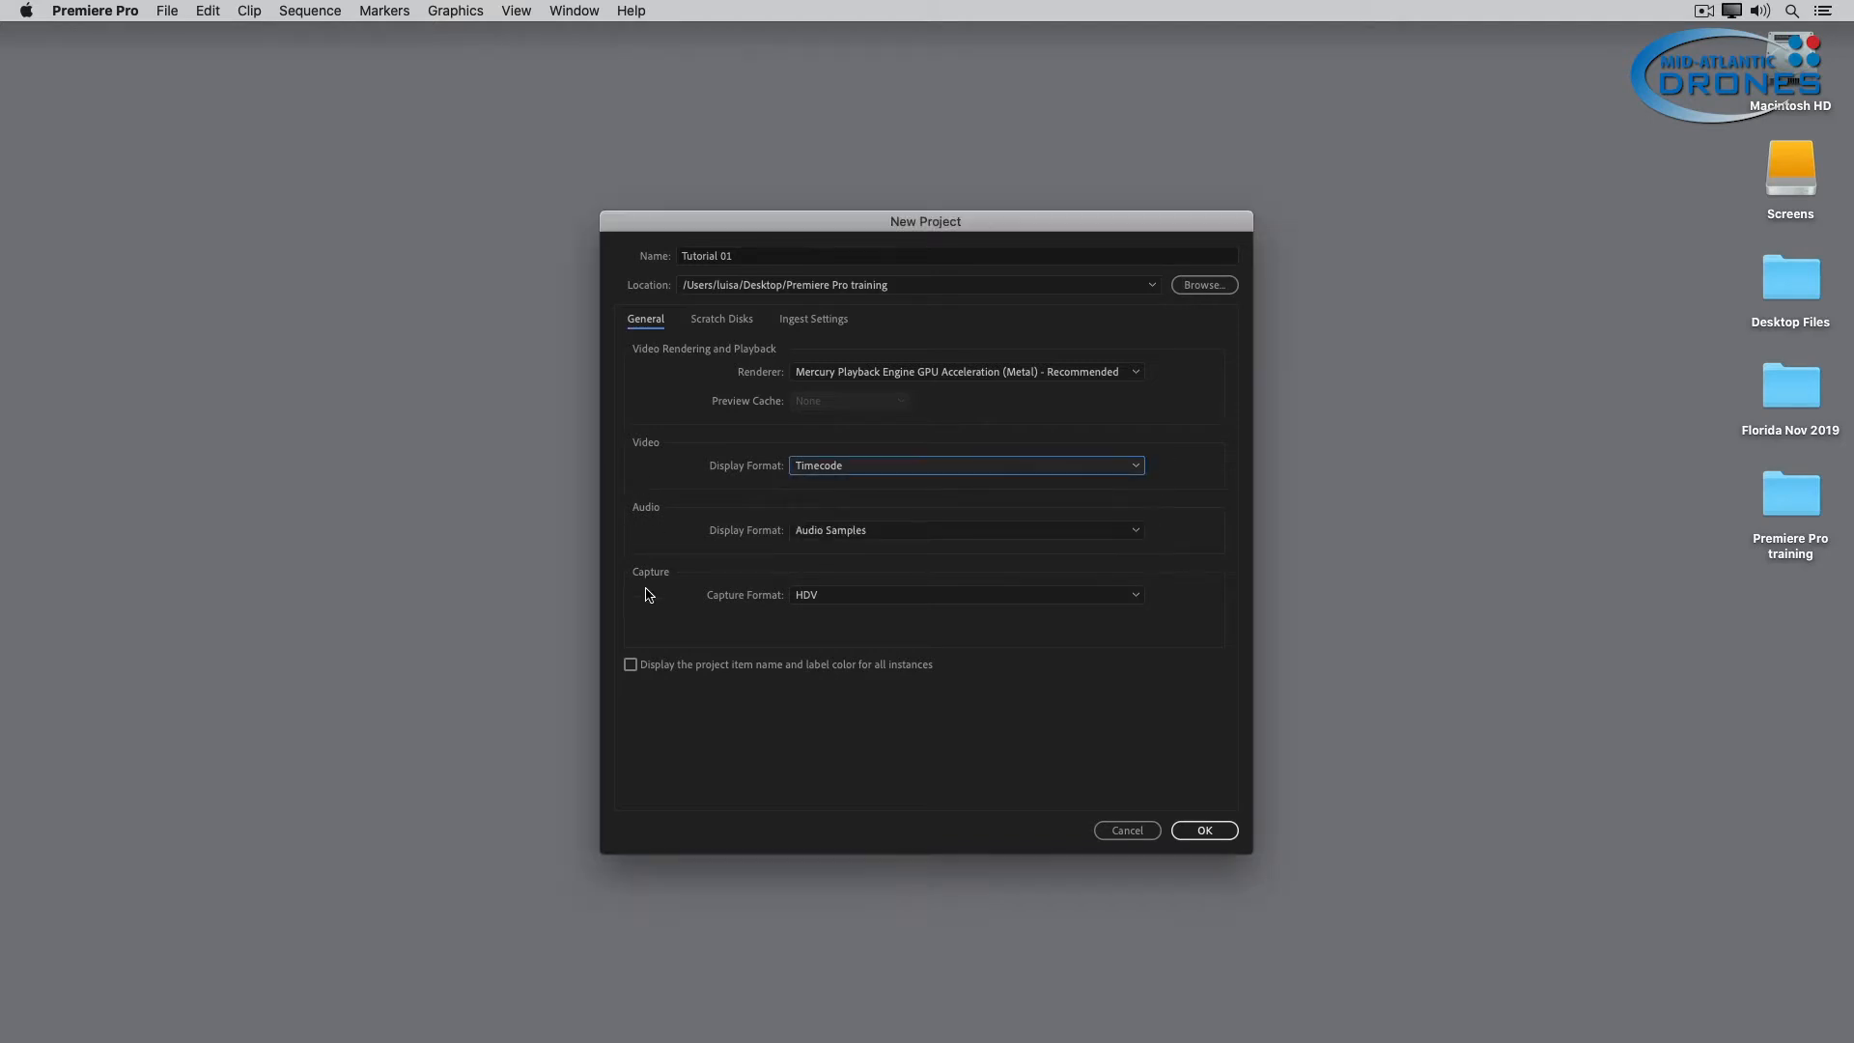
{"action": "left_click", "coordinate": [860, 531]}
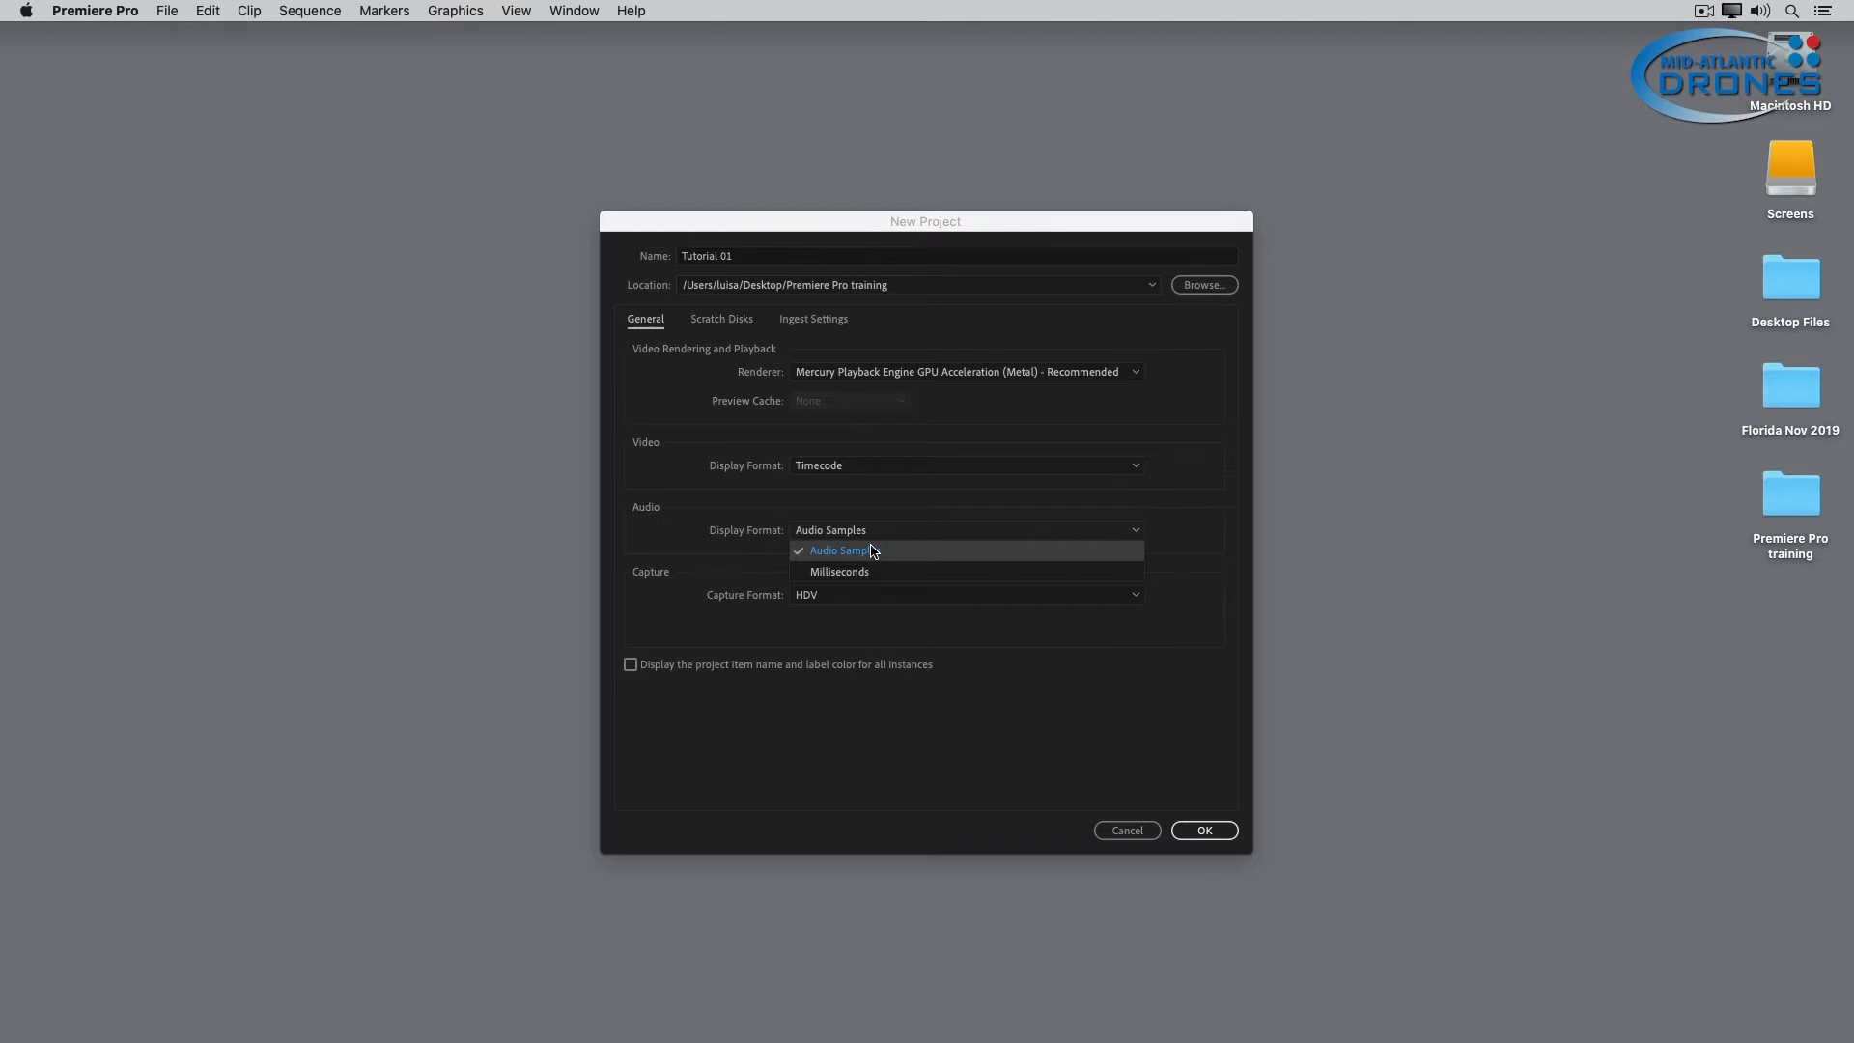
{"action": "left_click", "coordinate": [738, 576]}
{"action": "left_click", "coordinate": [850, 593]}
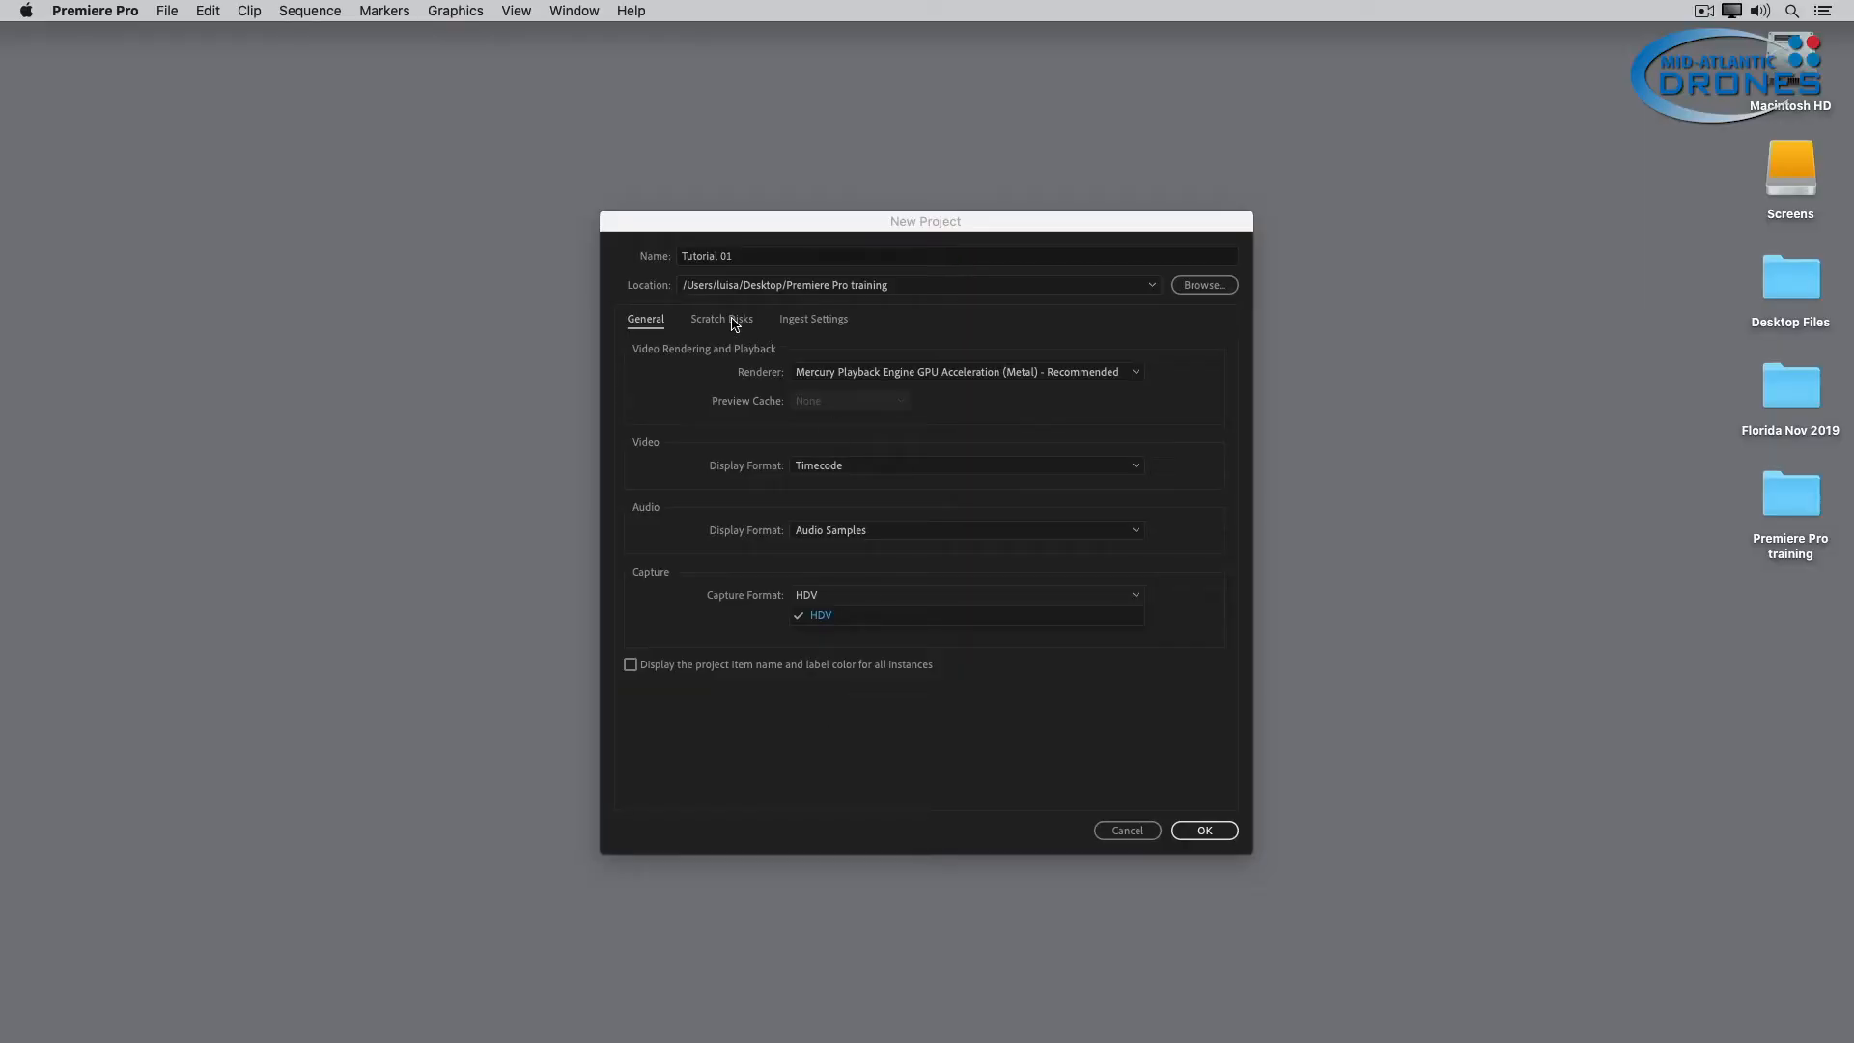
Review the project's scratch disk and ingest settings, leave ingest disabled, and create the project.
{"action": "left_click", "coordinate": [735, 325]}
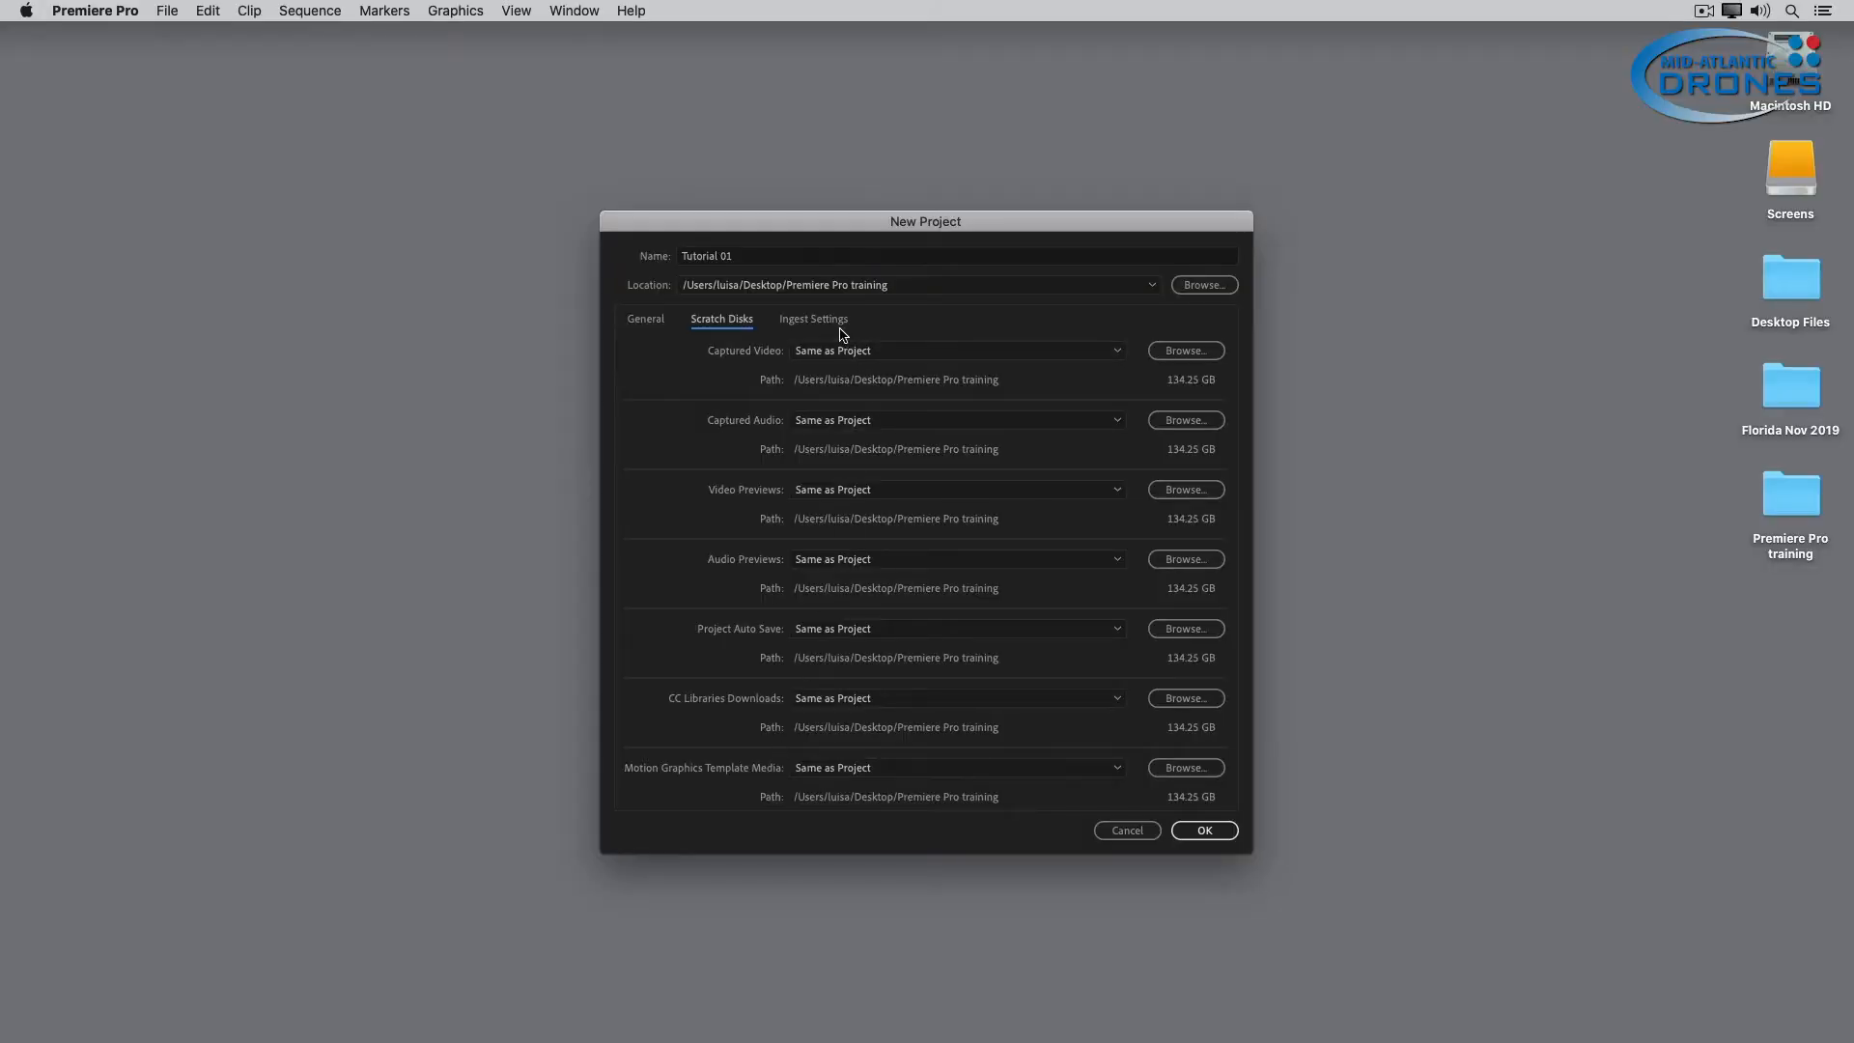
{"action": "left_click", "coordinate": [831, 326]}
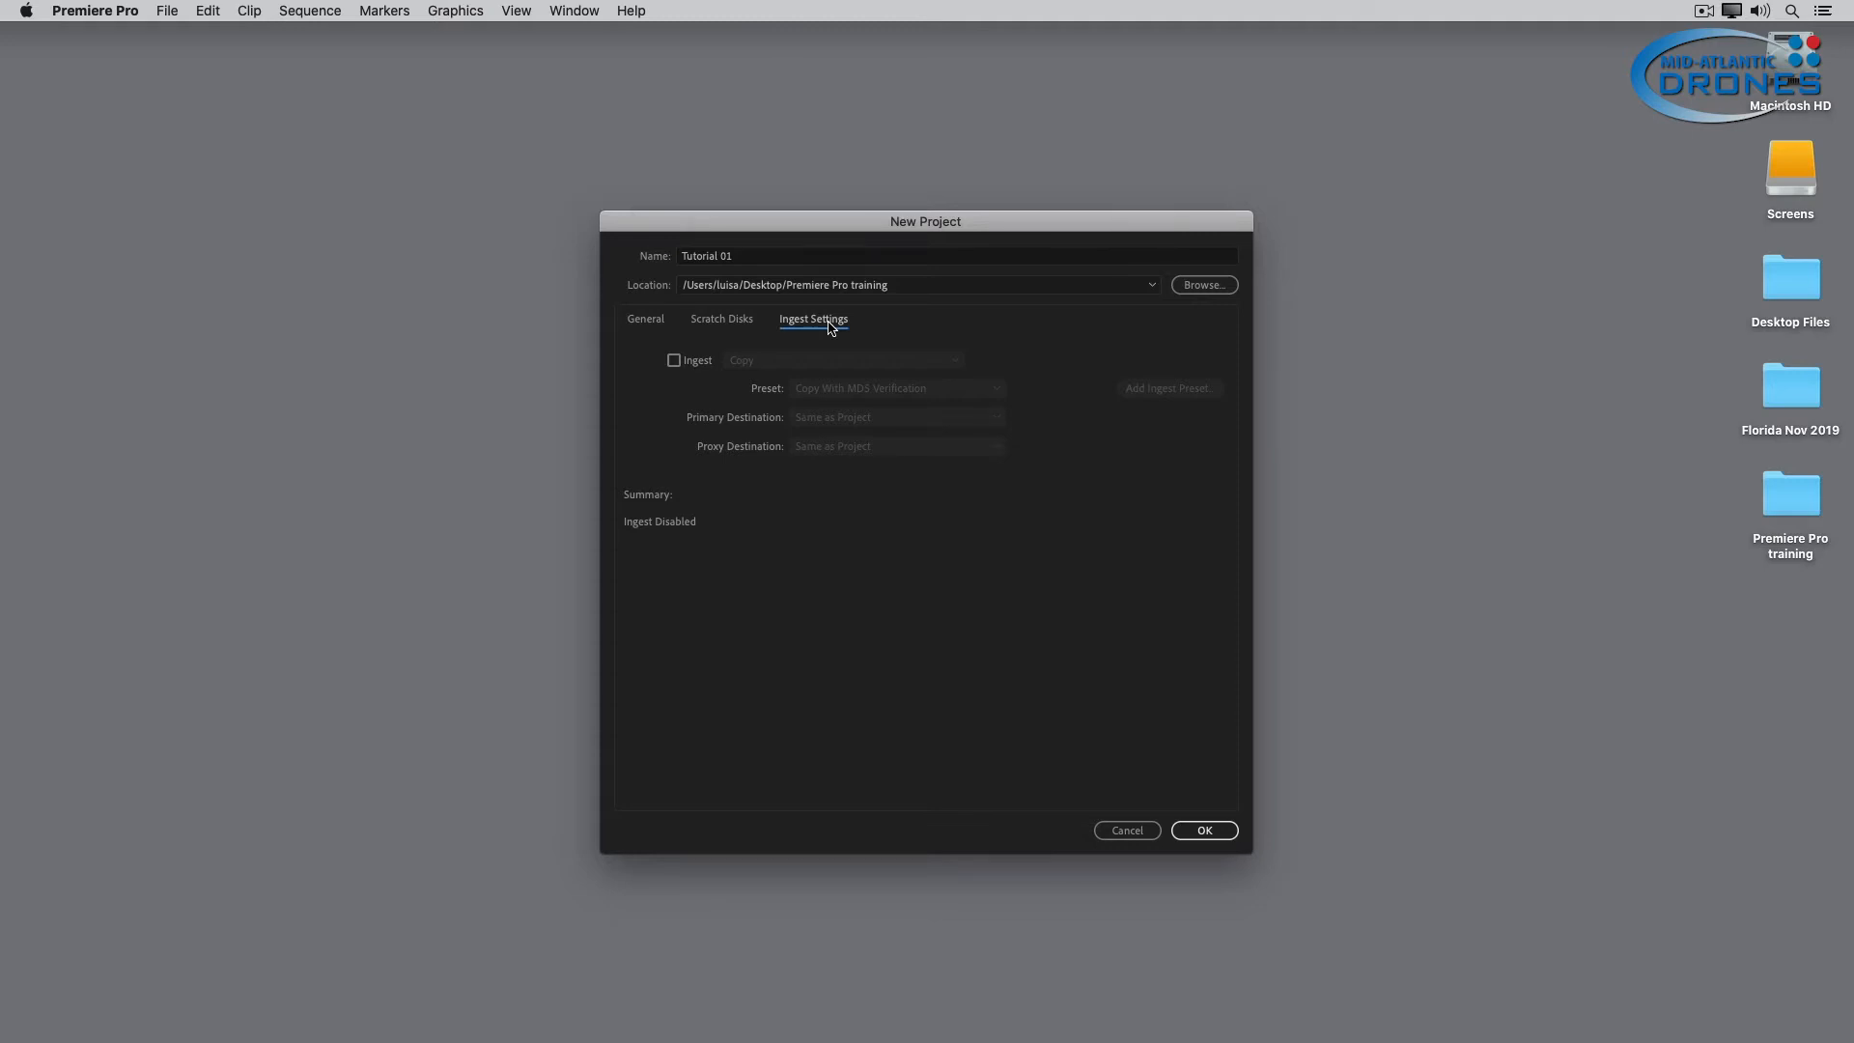
{"action": "left_click", "coordinate": [1216, 830]}
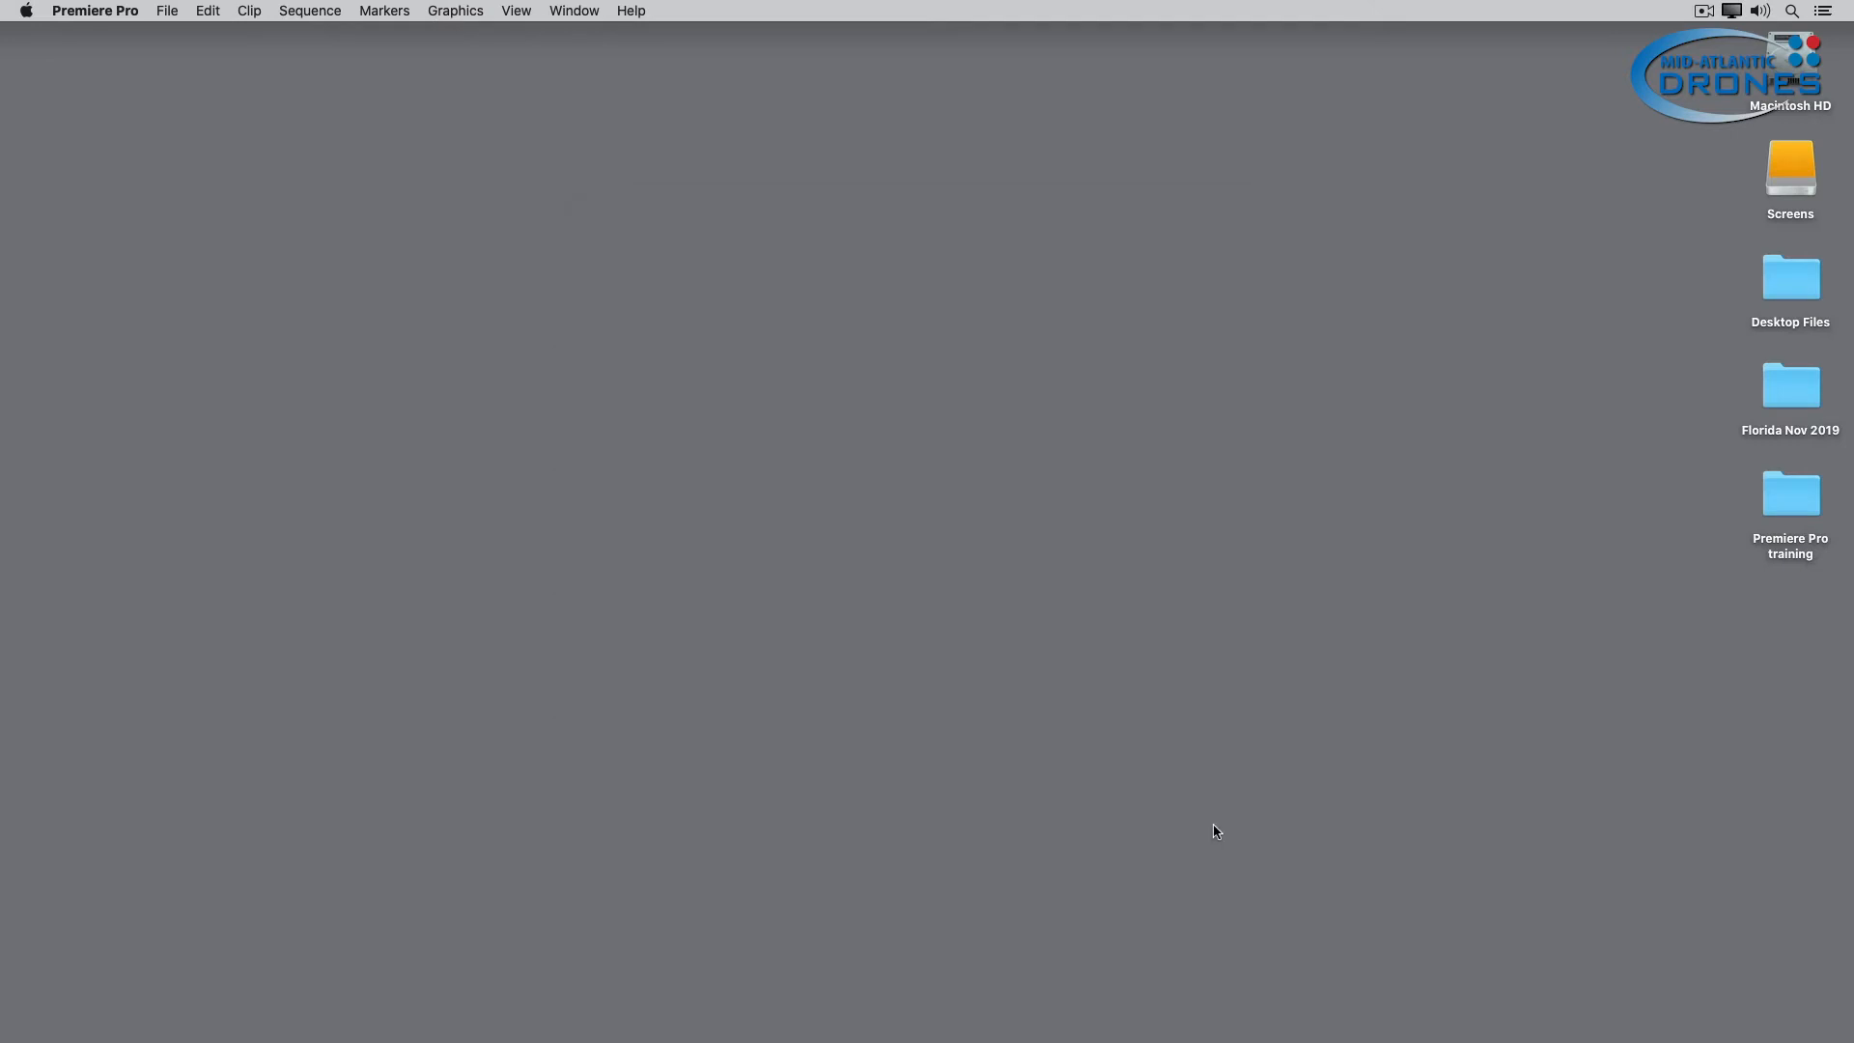
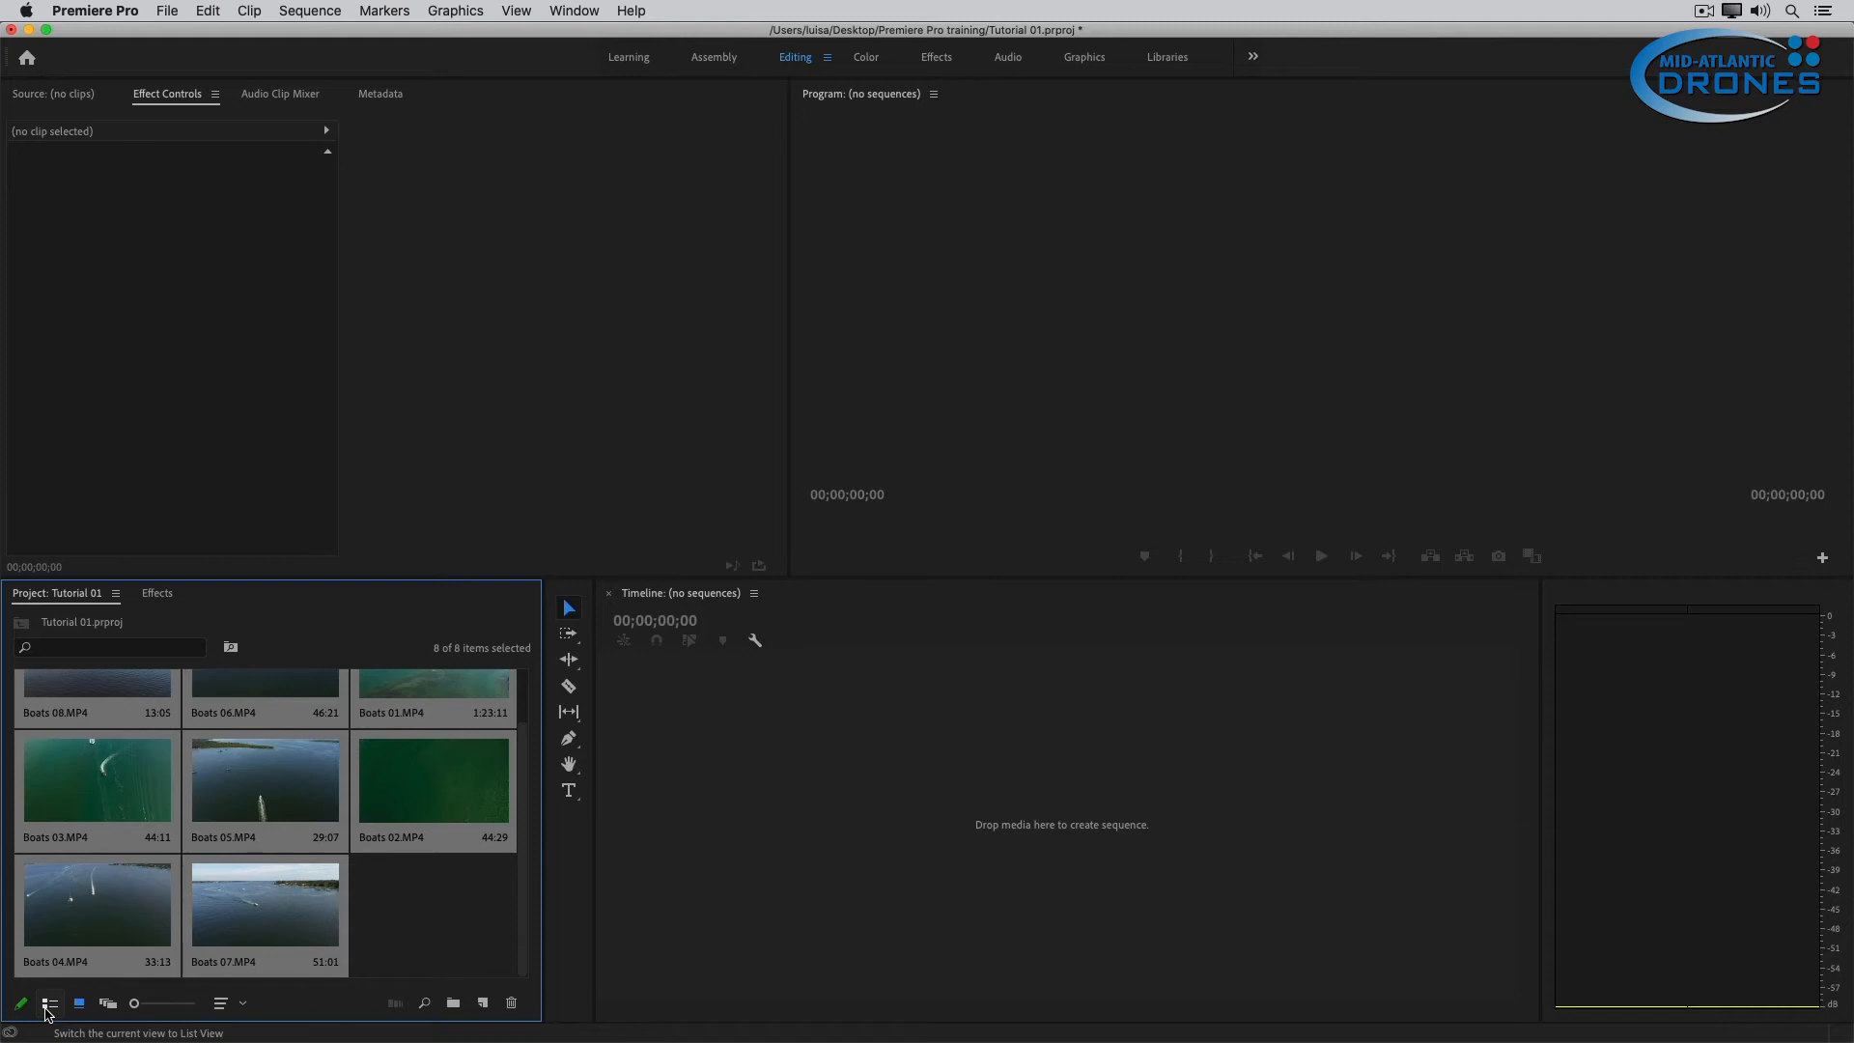
Switch the imported clips to List view and review their metadata columns from frame rate through video info.
{"action": "left_click", "coordinate": [49, 1005]}
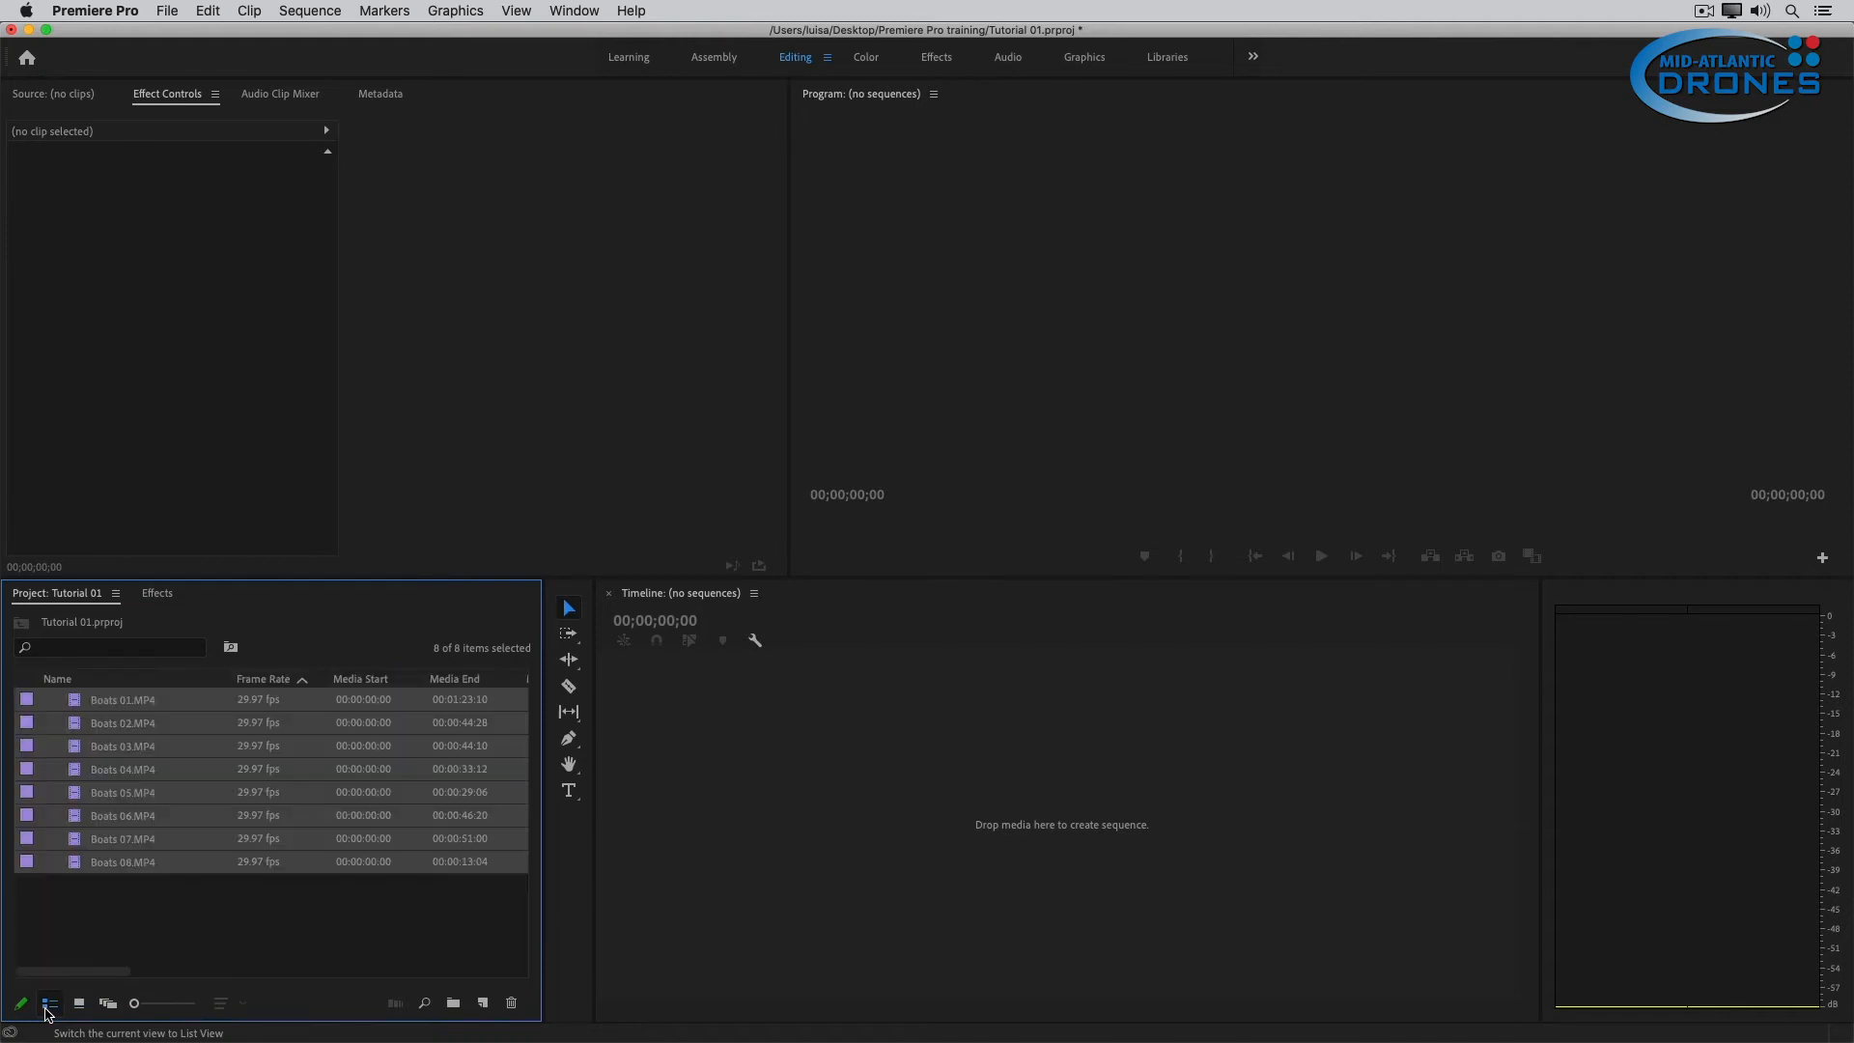
{"action": "left_click", "coordinate": [249, 703]}
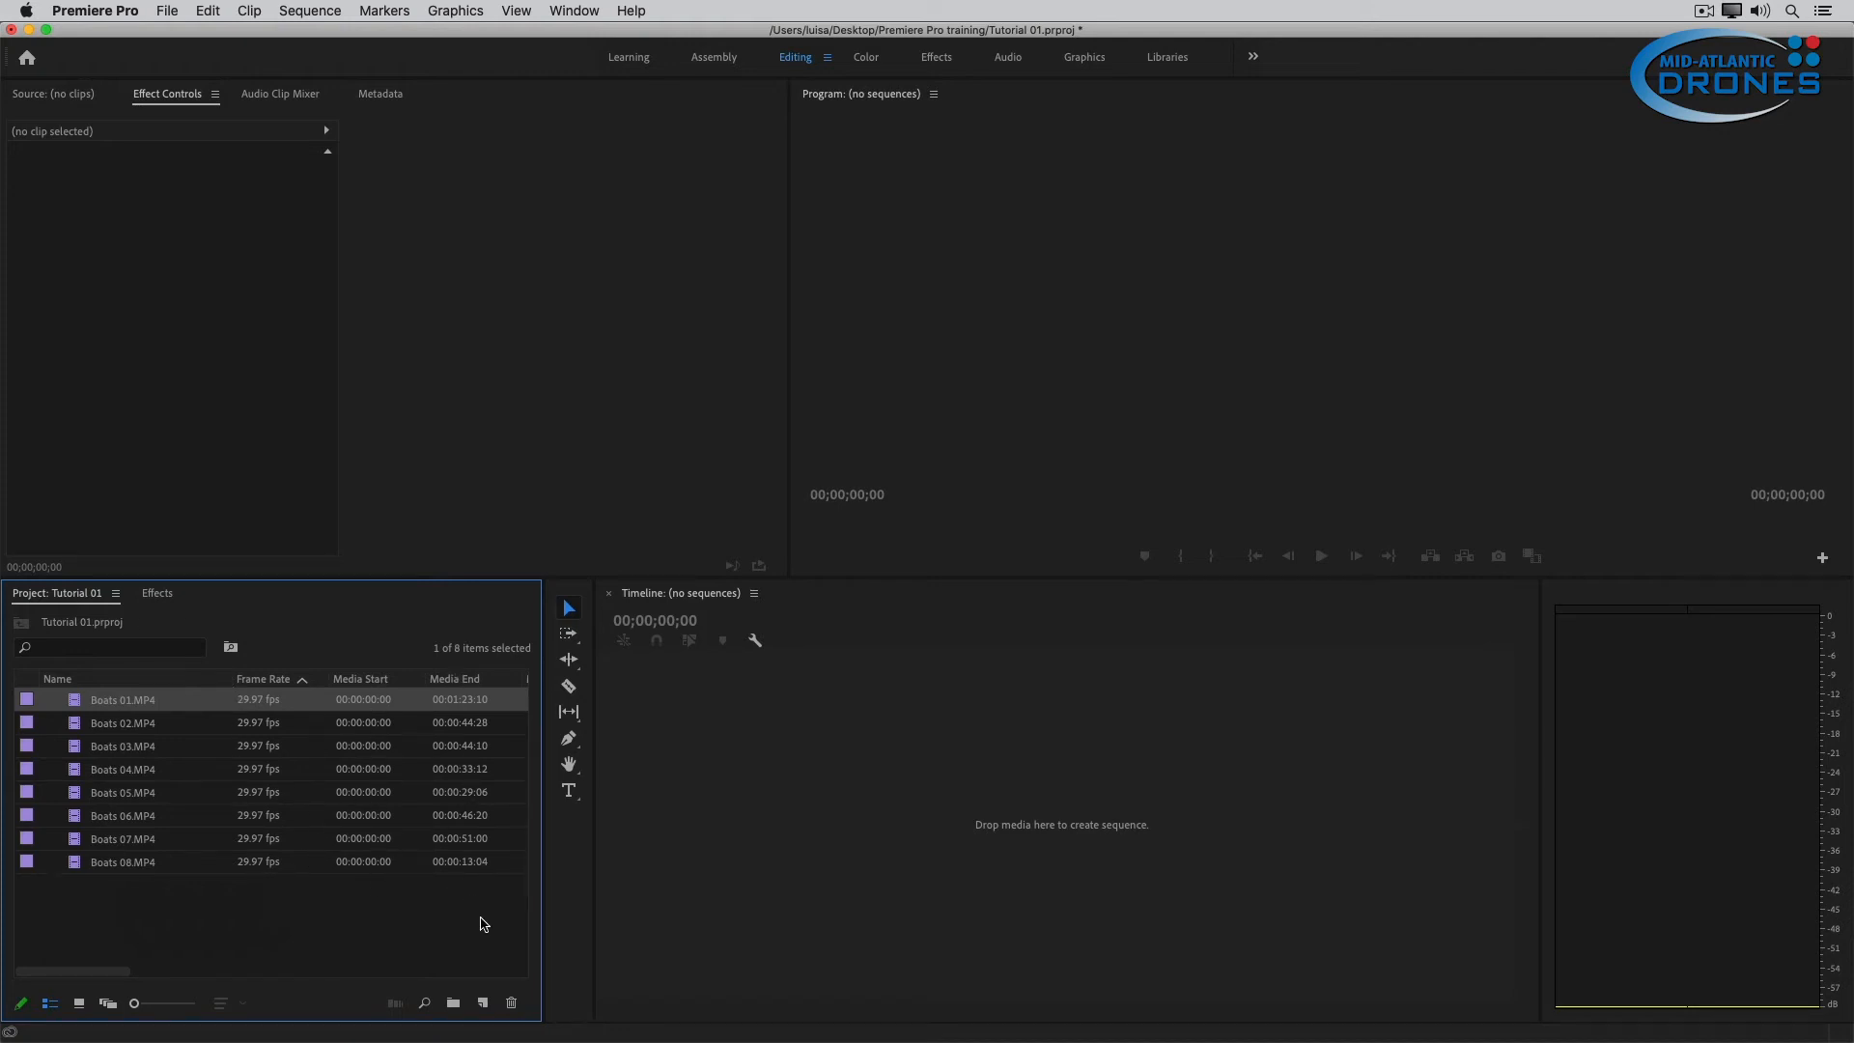
{"action": "left_click_drag", "start_coordinate": [119, 971], "coordinate": [174, 975]}
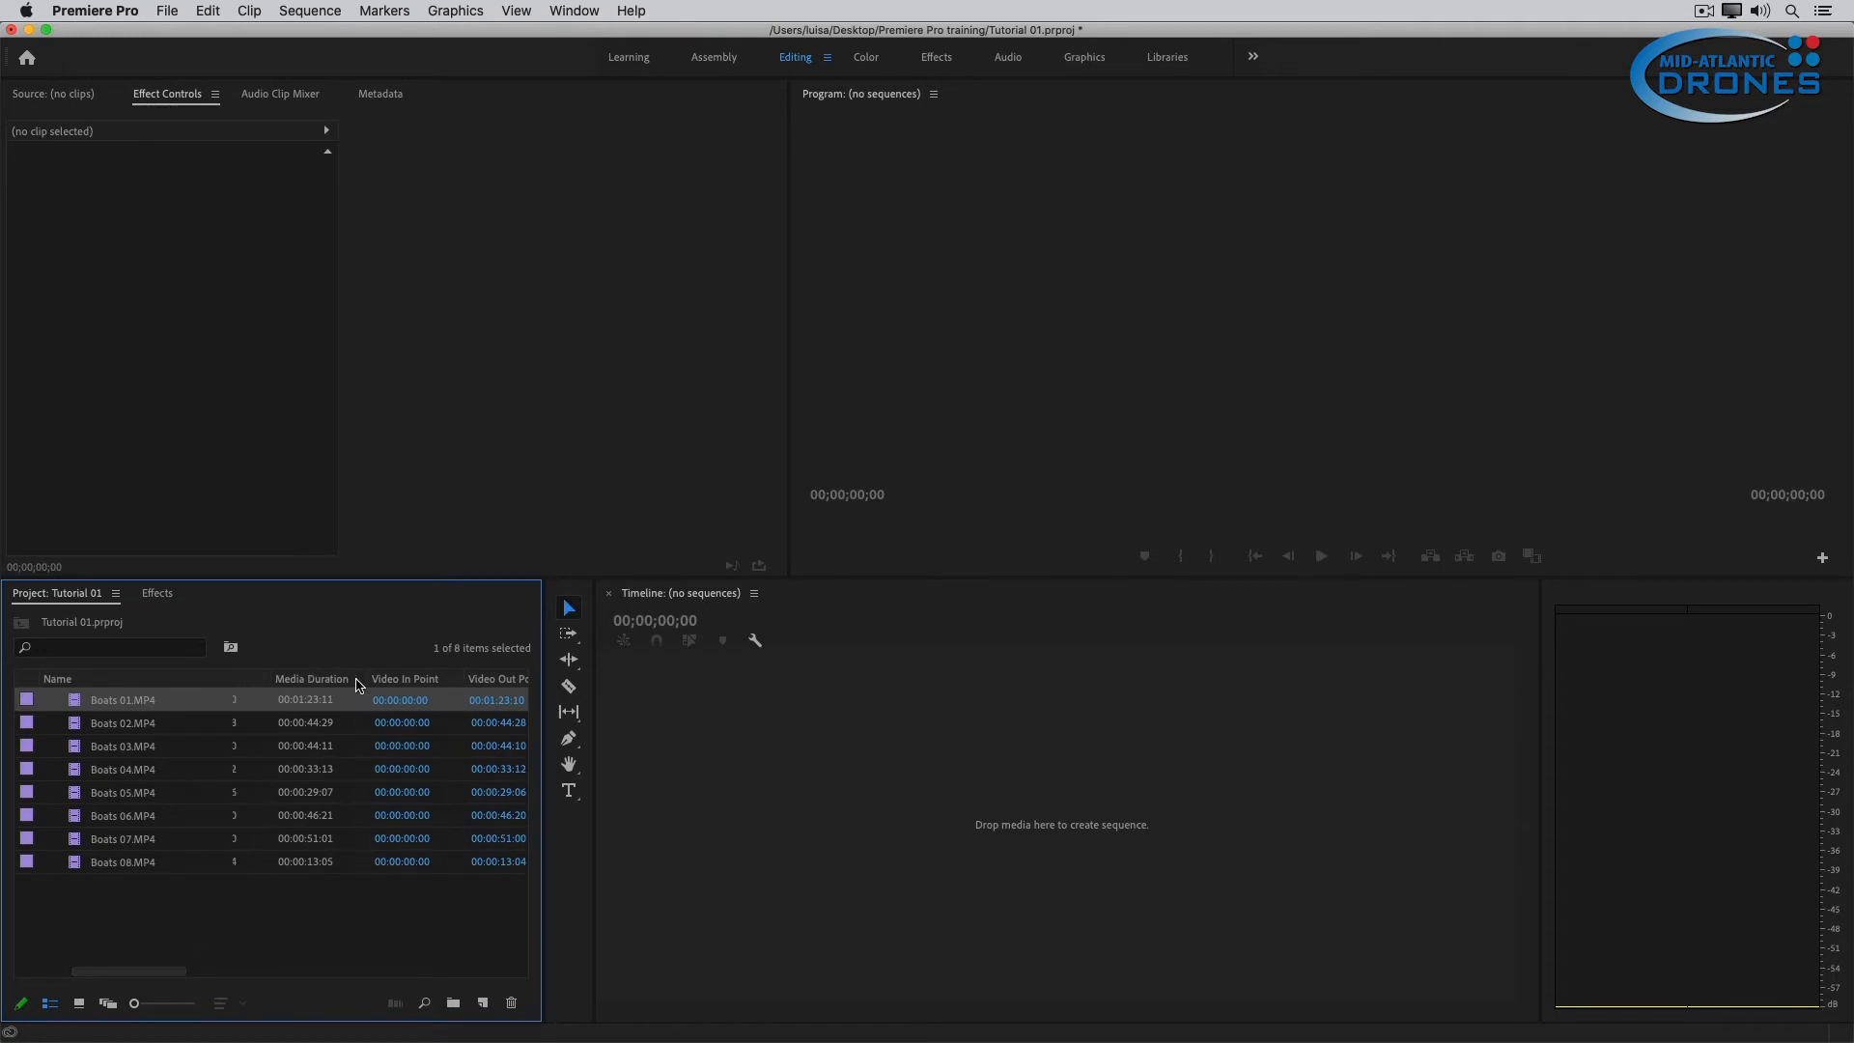
{"action": "left_click_drag", "start_coordinate": [164, 973], "coordinate": [326, 973]}
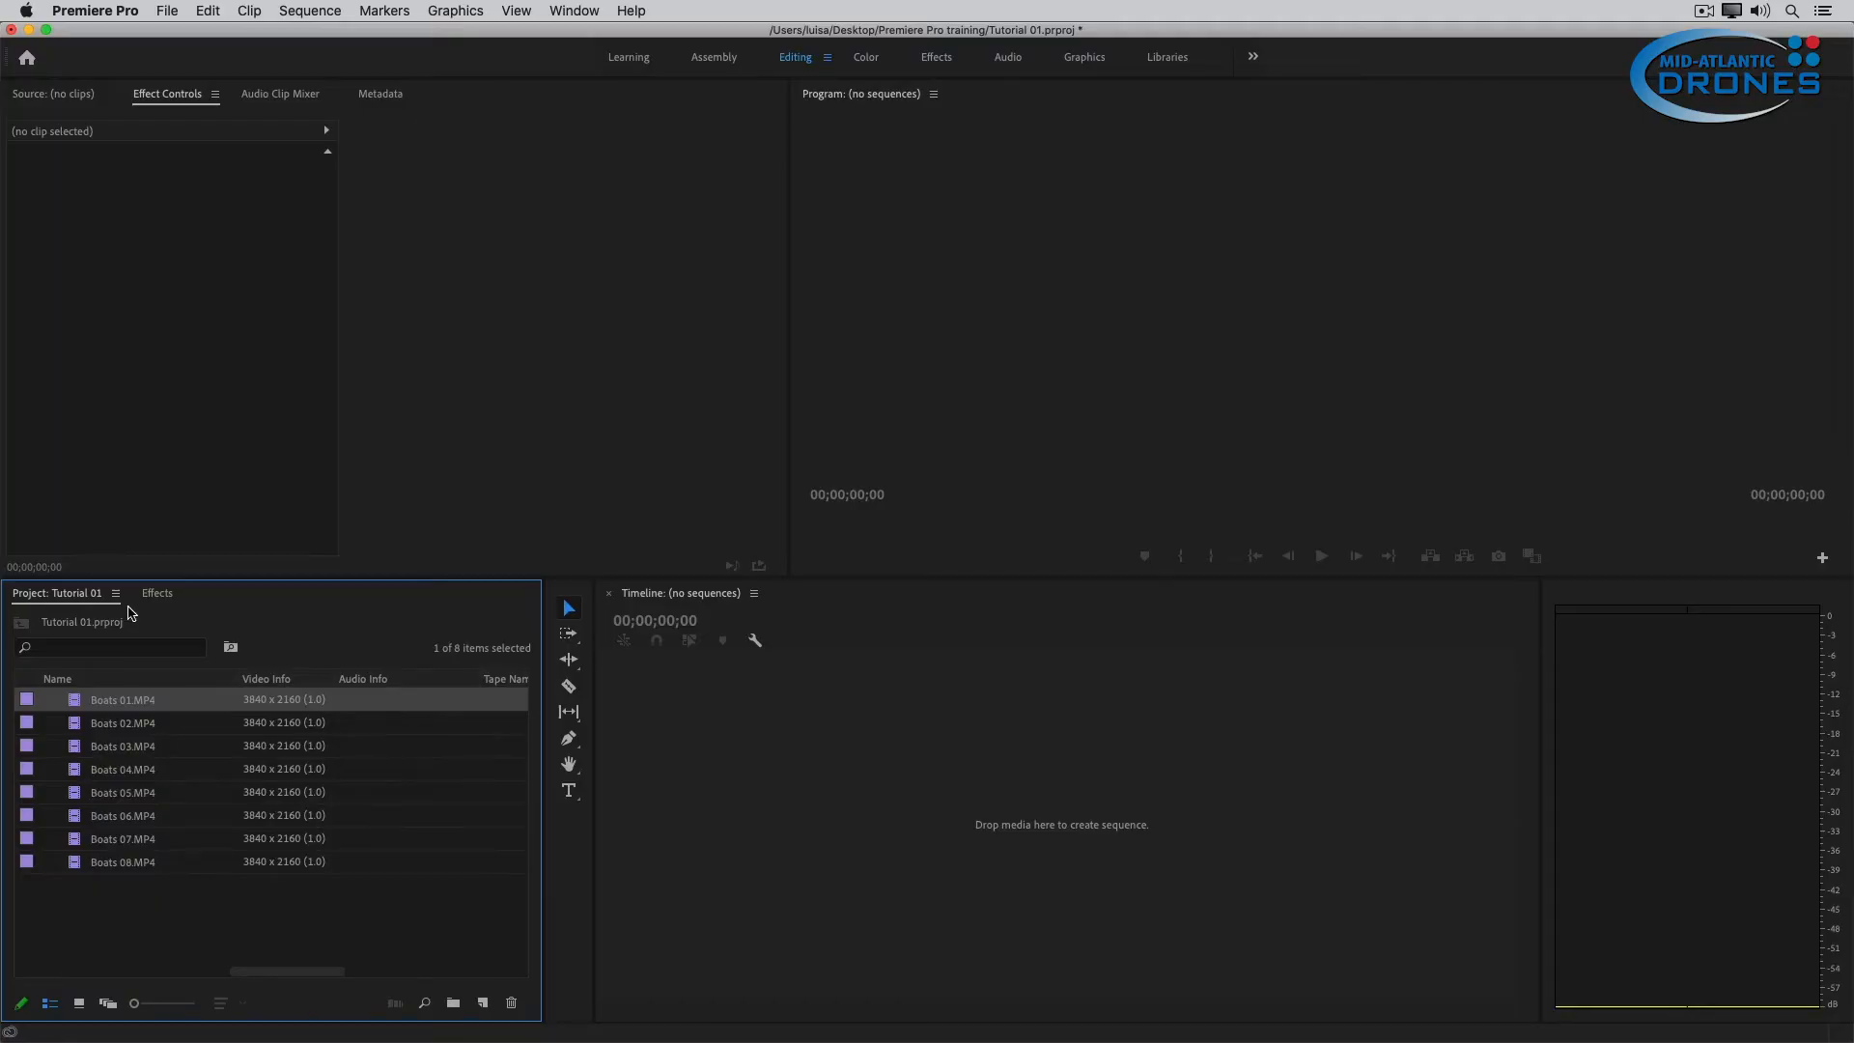
Show the project's Preview Area and go through clips Boats 02 to Boats 08 to check each one's thumbnail and details.
{"action": "left_click", "coordinate": [116, 594]}
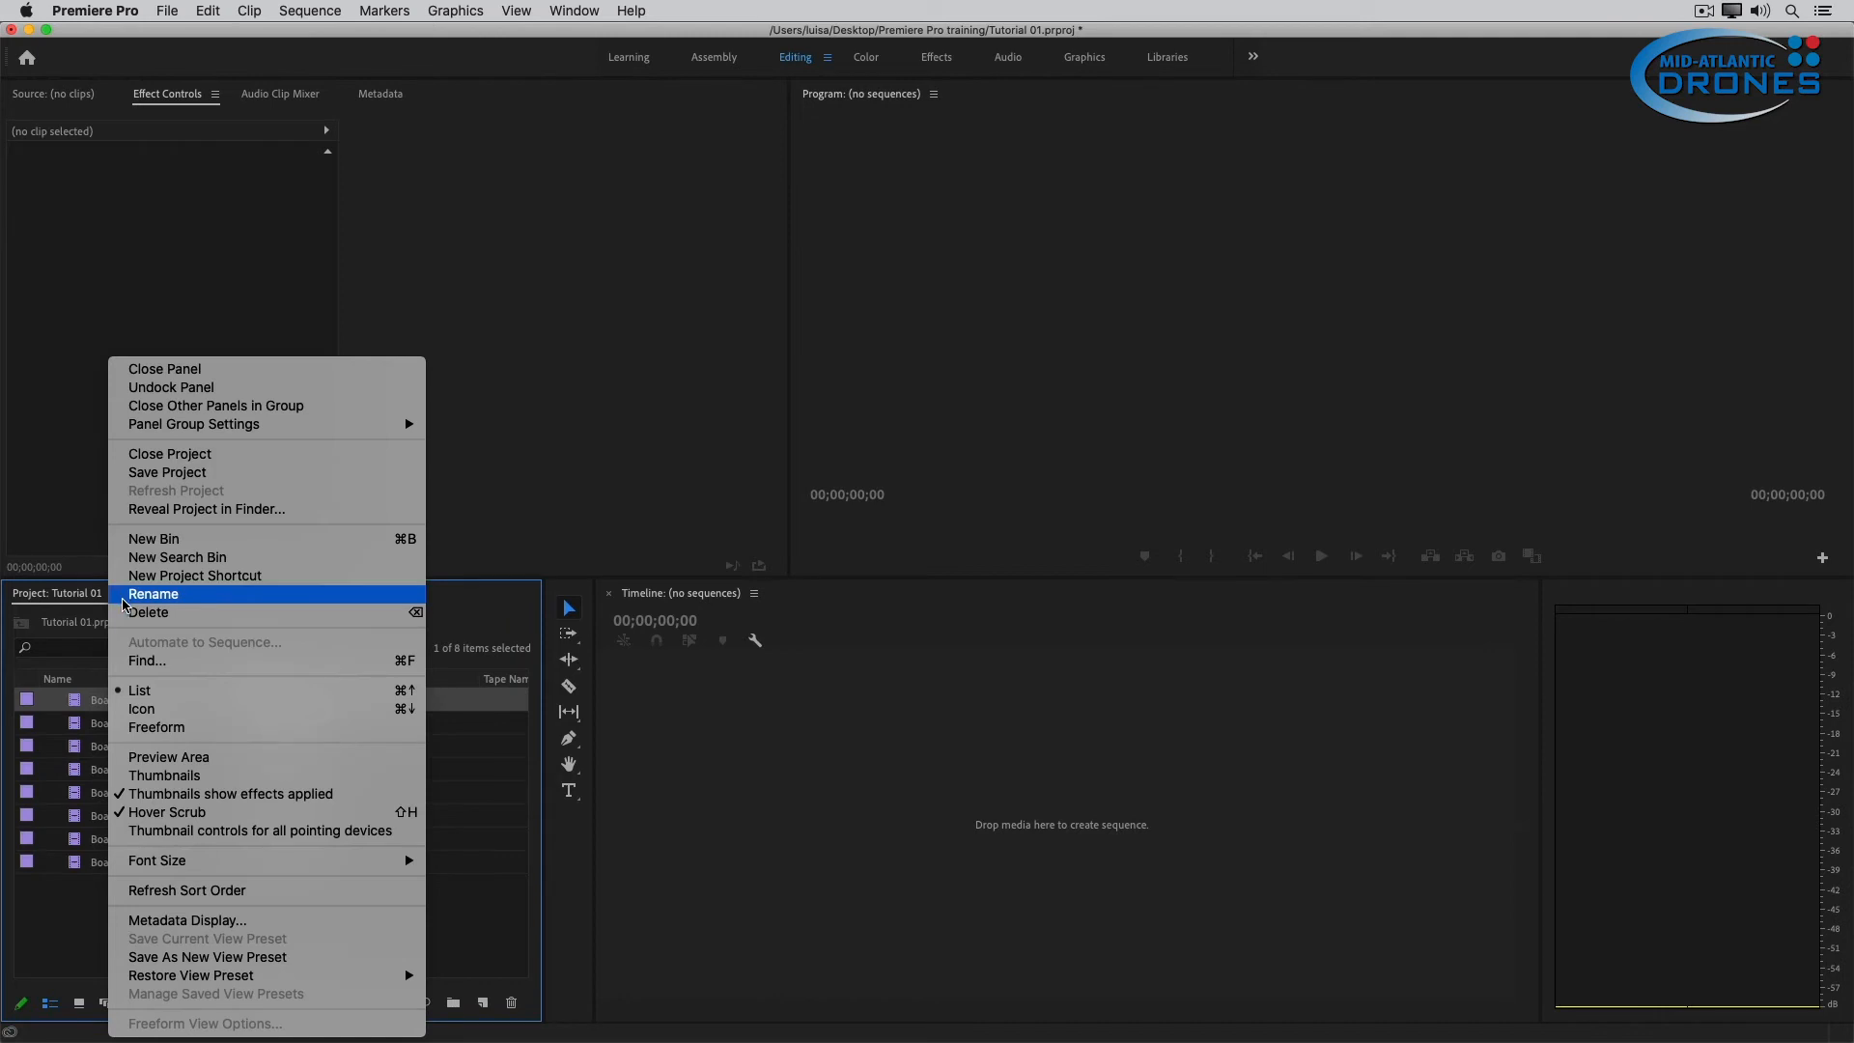
{"action": "left_click", "coordinate": [216, 763]}
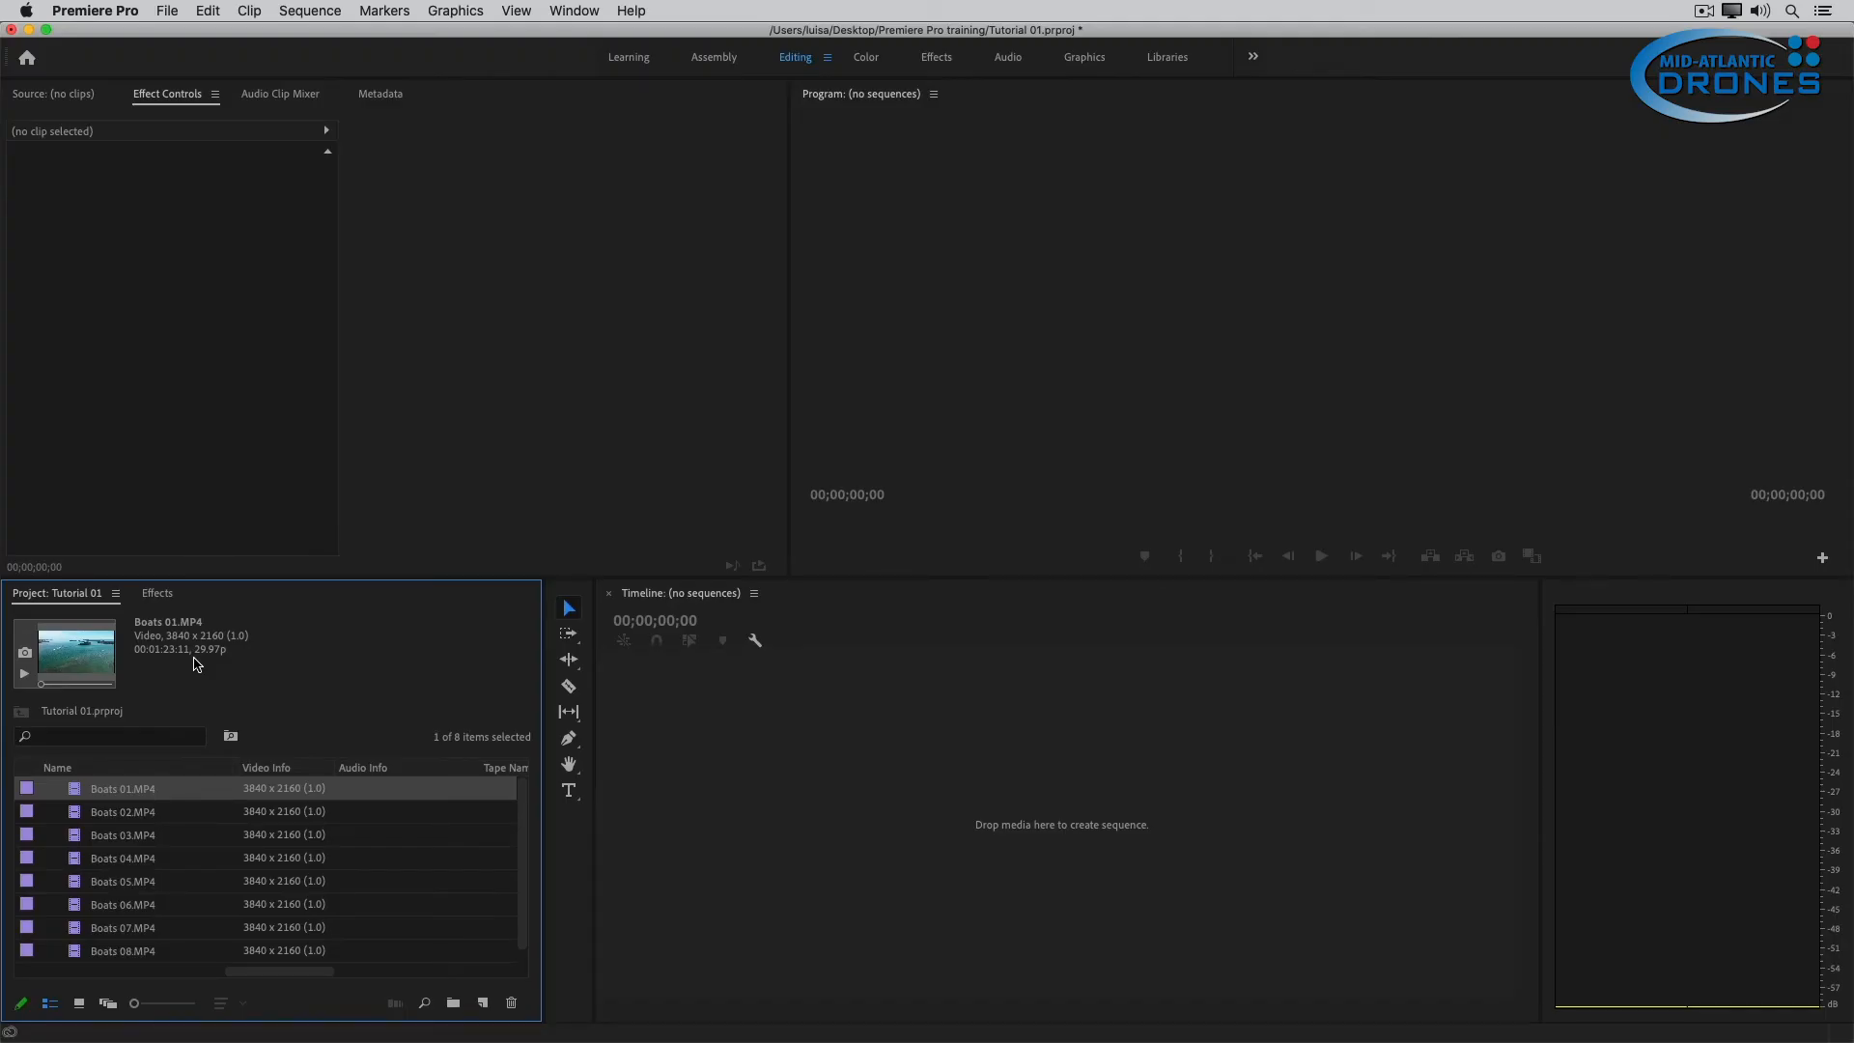
{"action": "left_click", "coordinate": [81, 812]}
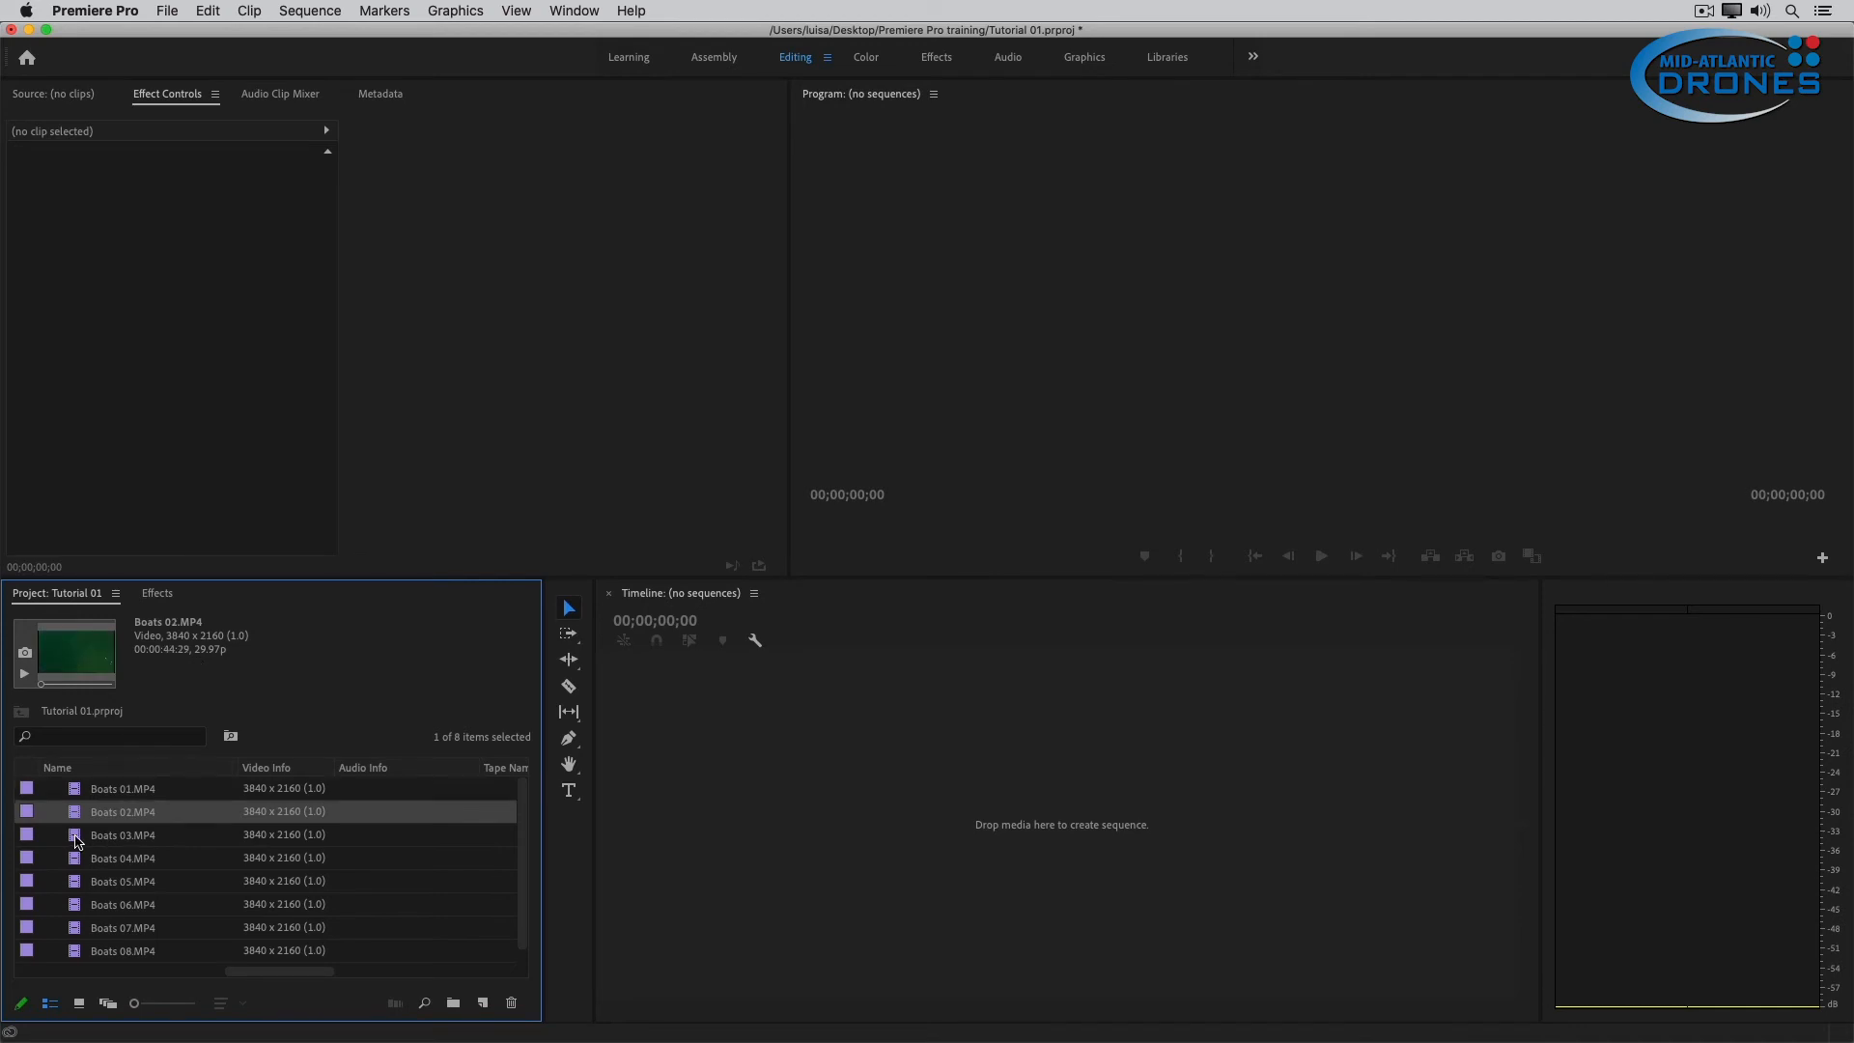
{"action": "left_click", "coordinate": [81, 836]}
{"action": "left_click", "coordinate": [81, 859]}
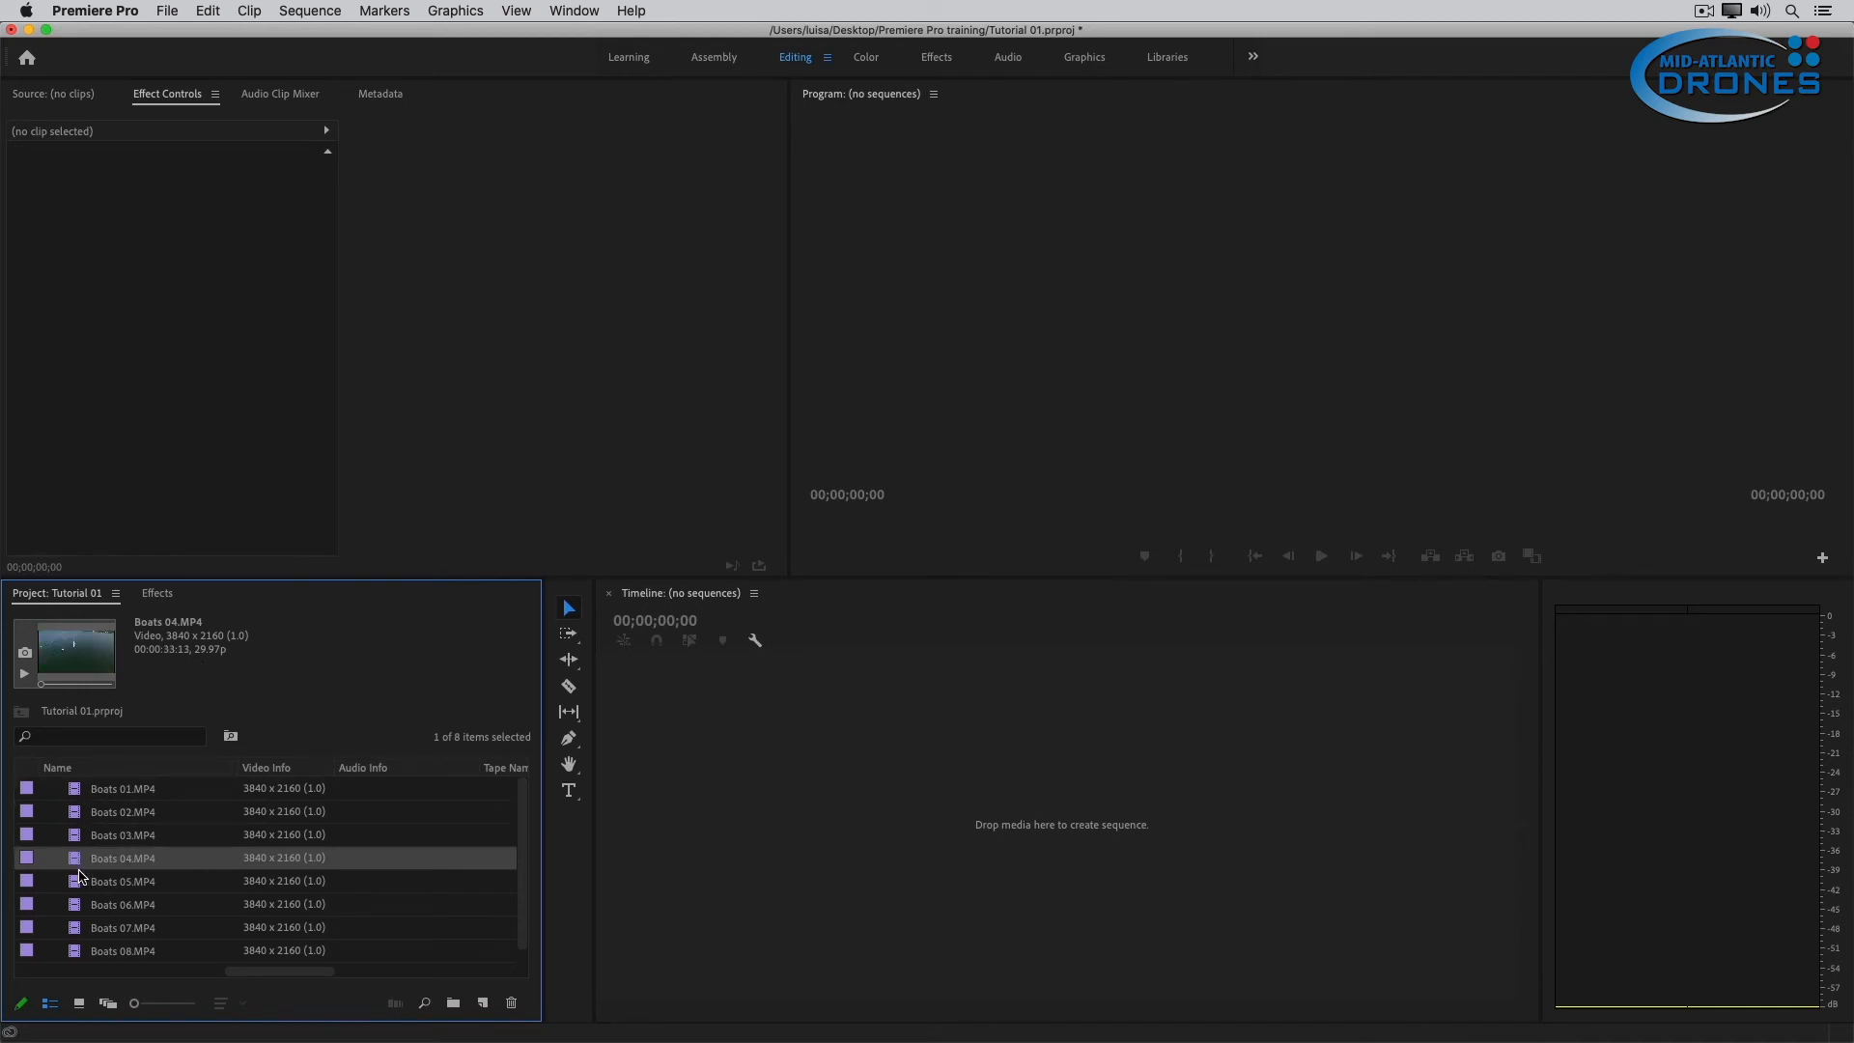
{"action": "left_click", "coordinate": [81, 882]}
{"action": "left_click", "coordinate": [81, 905]}
{"action": "left_click", "coordinate": [81, 927]}
{"action": "left_click", "coordinate": [82, 951]}
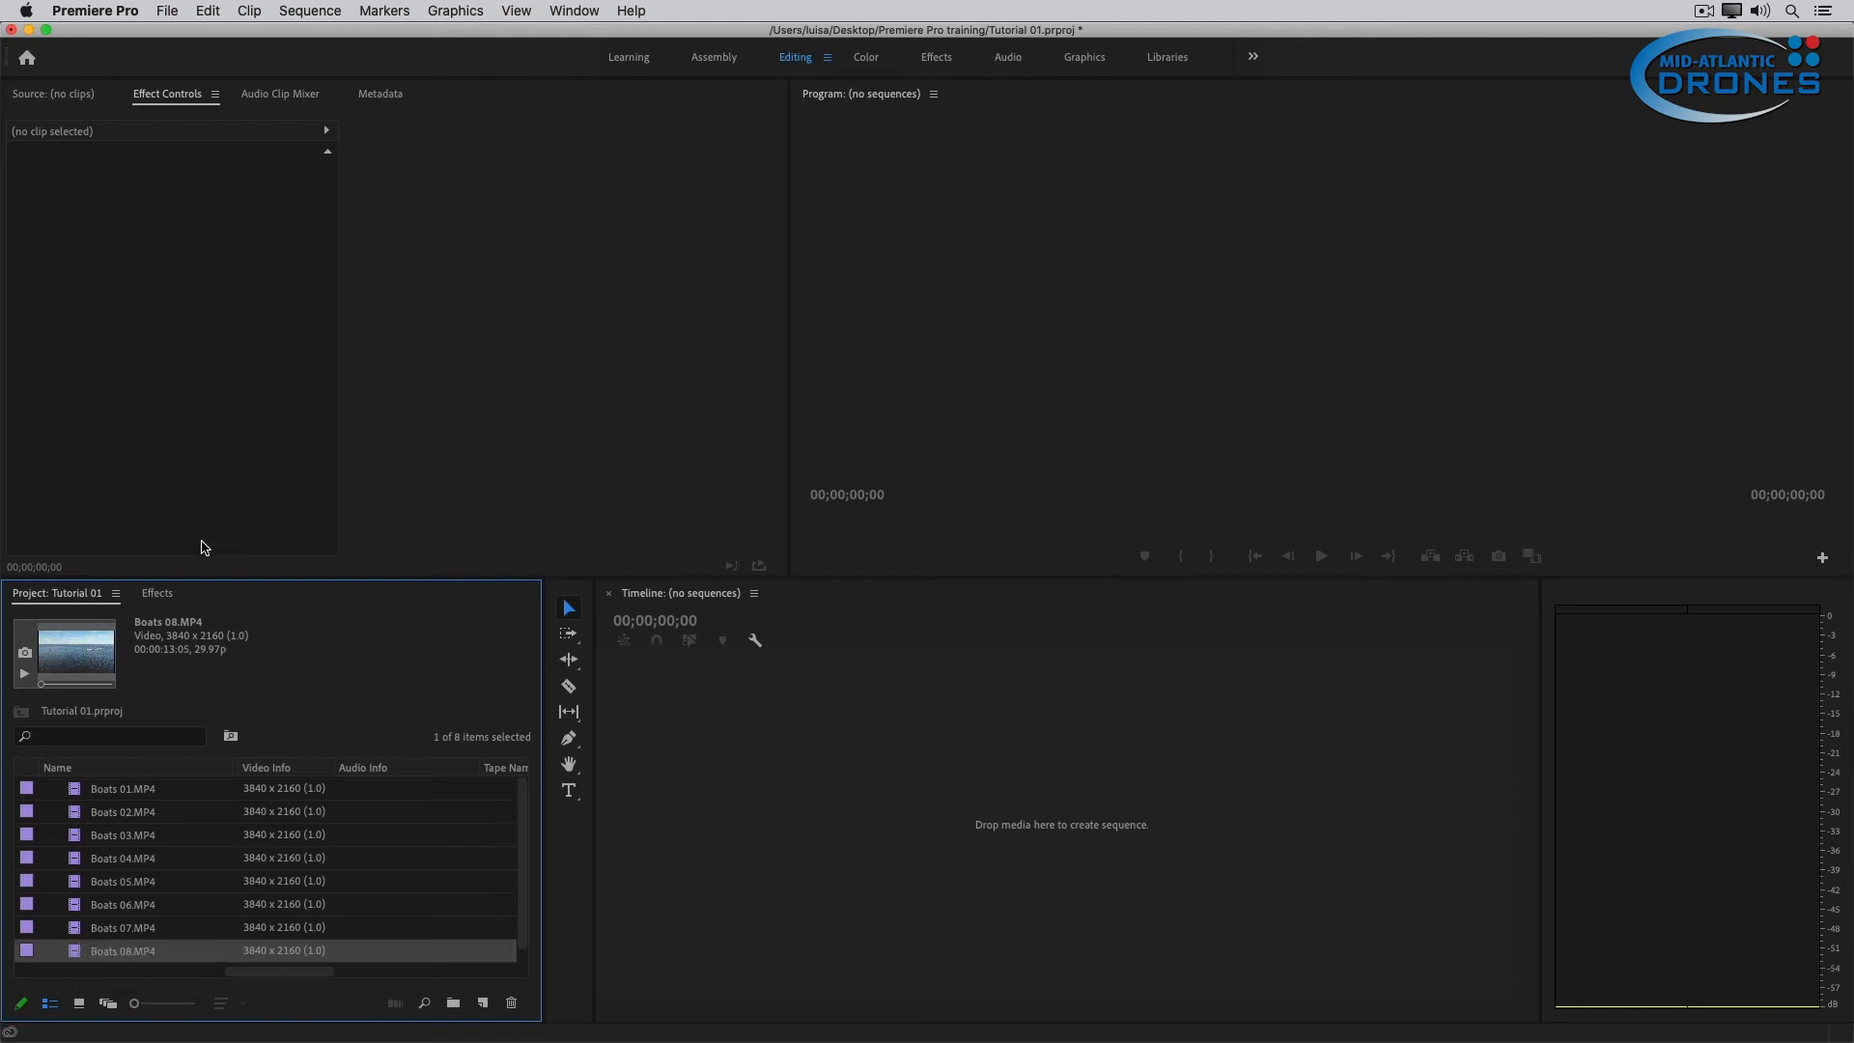
{"action": "left_click", "coordinate": [161, 8]}
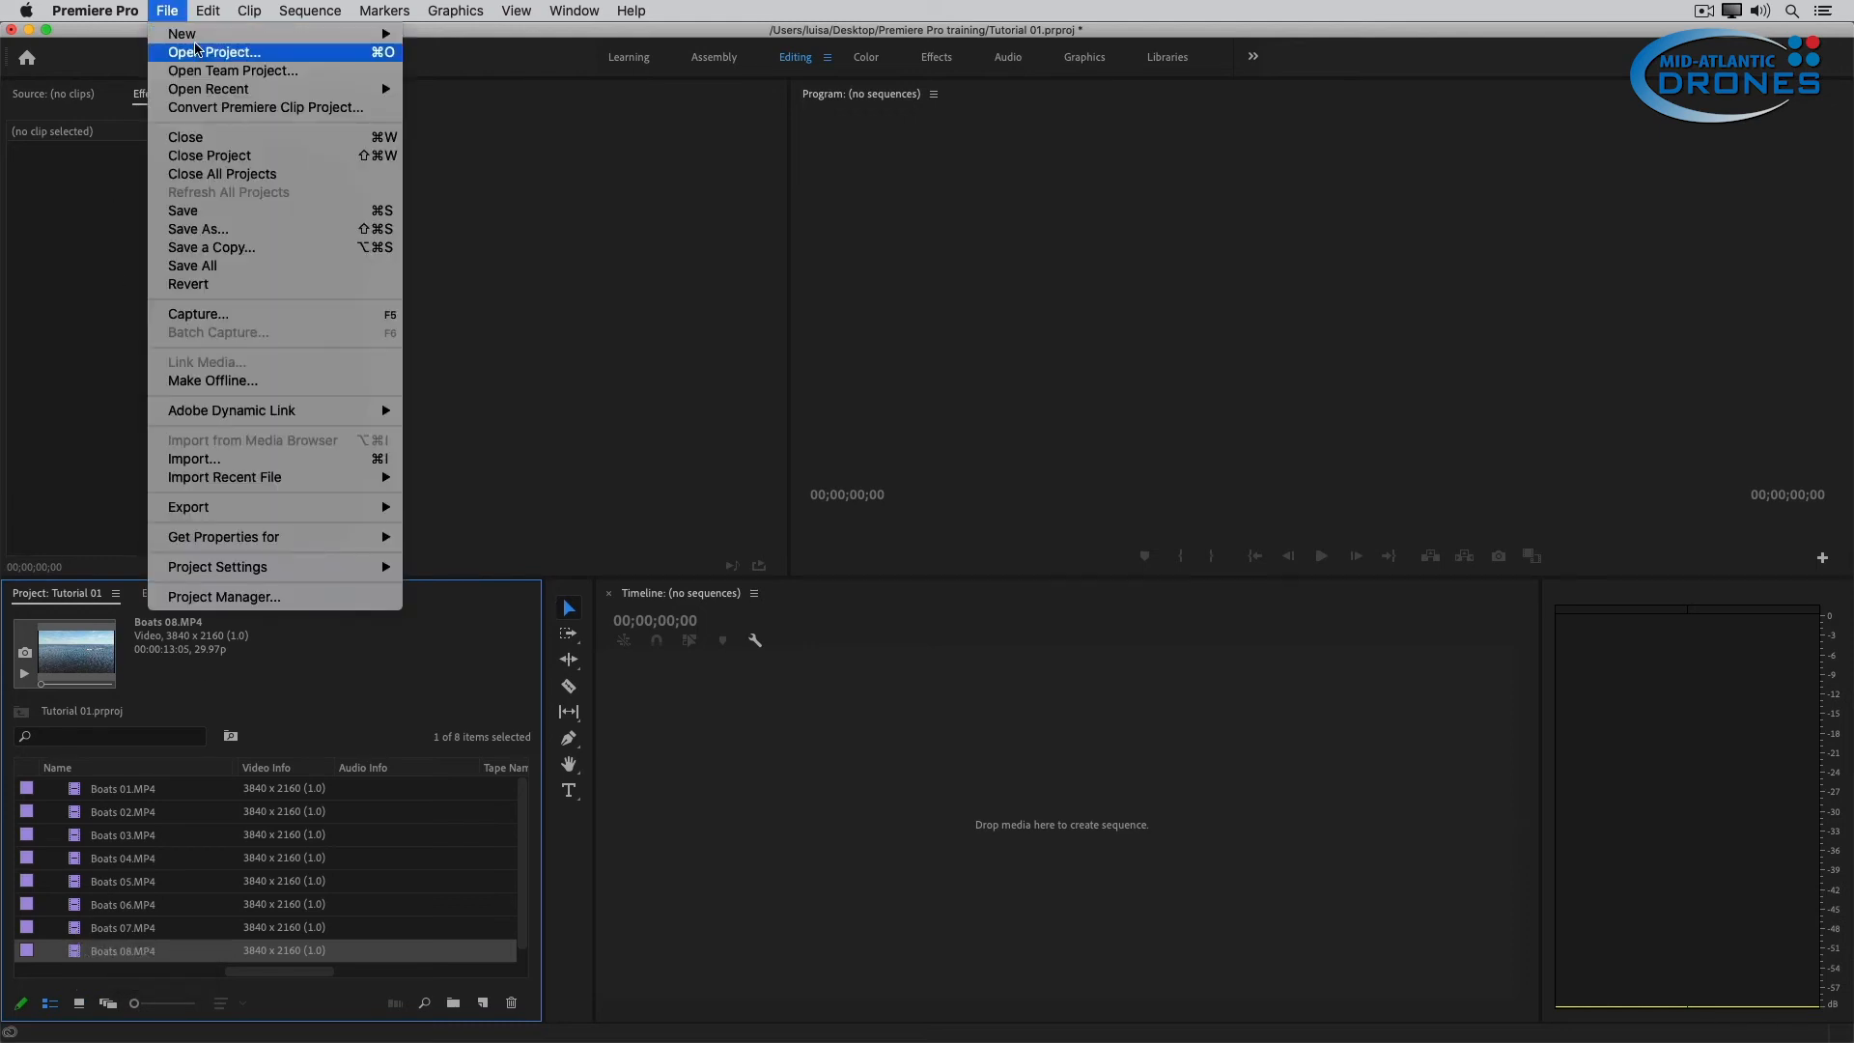
{"action": "mouse_move", "coordinate": [198, 35]}
{"action": "left_click", "coordinate": [462, 76]}
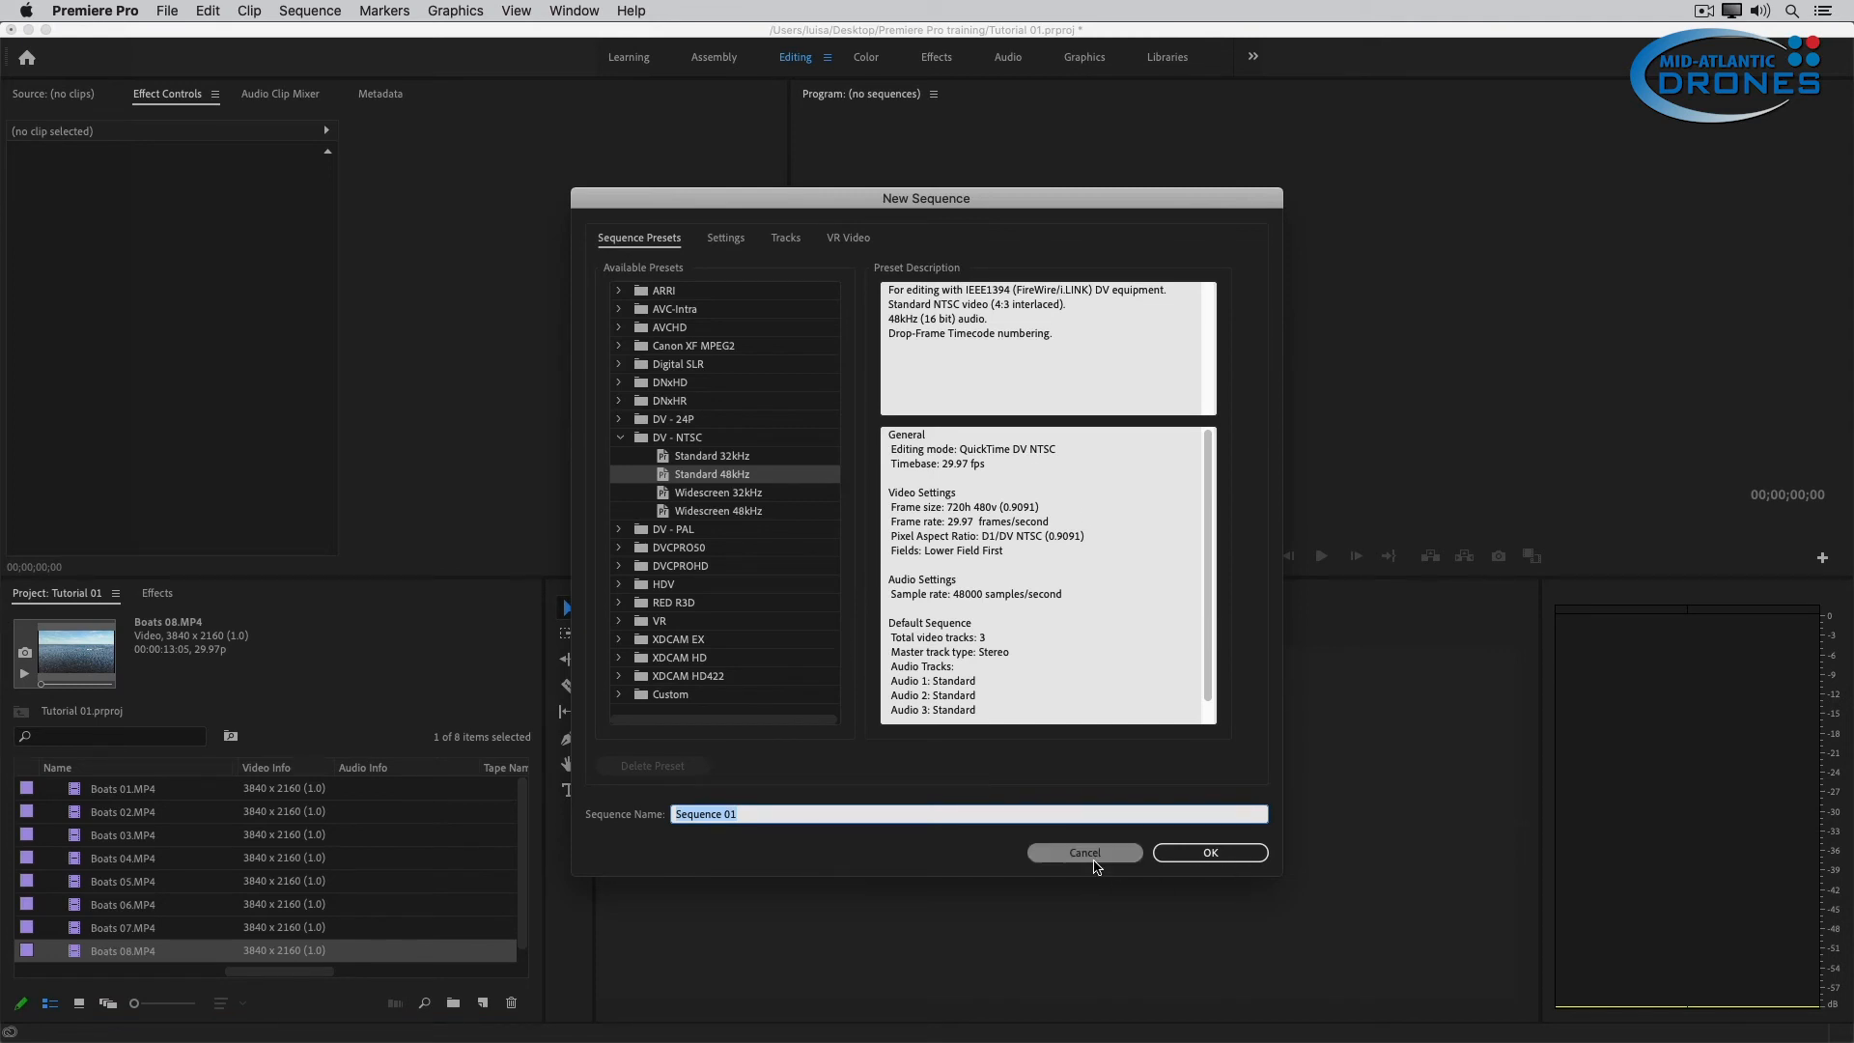
{"action": "left_click", "coordinate": [1093, 857]}
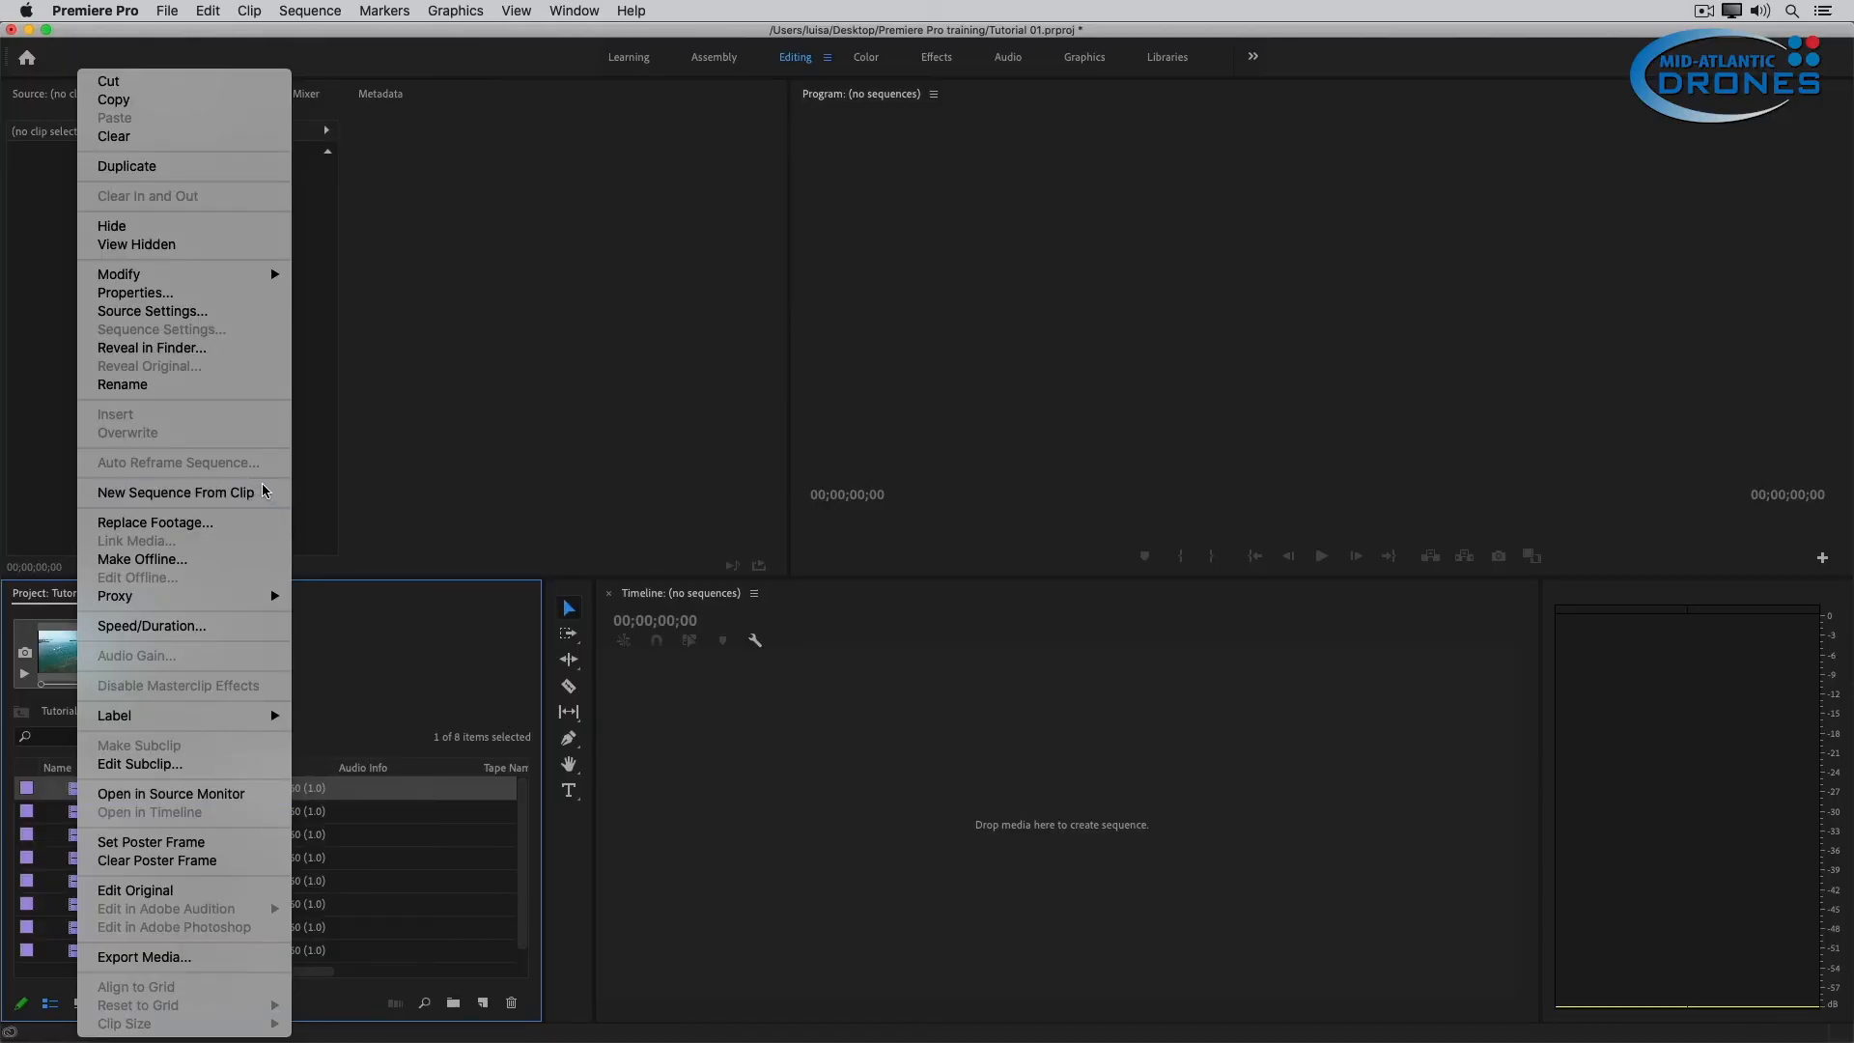
Create a new sequence from the Boats 01.MP4 clip and rename it "Florid Video - Training tutorial".
{"action": "left_click", "coordinate": [267, 495]}
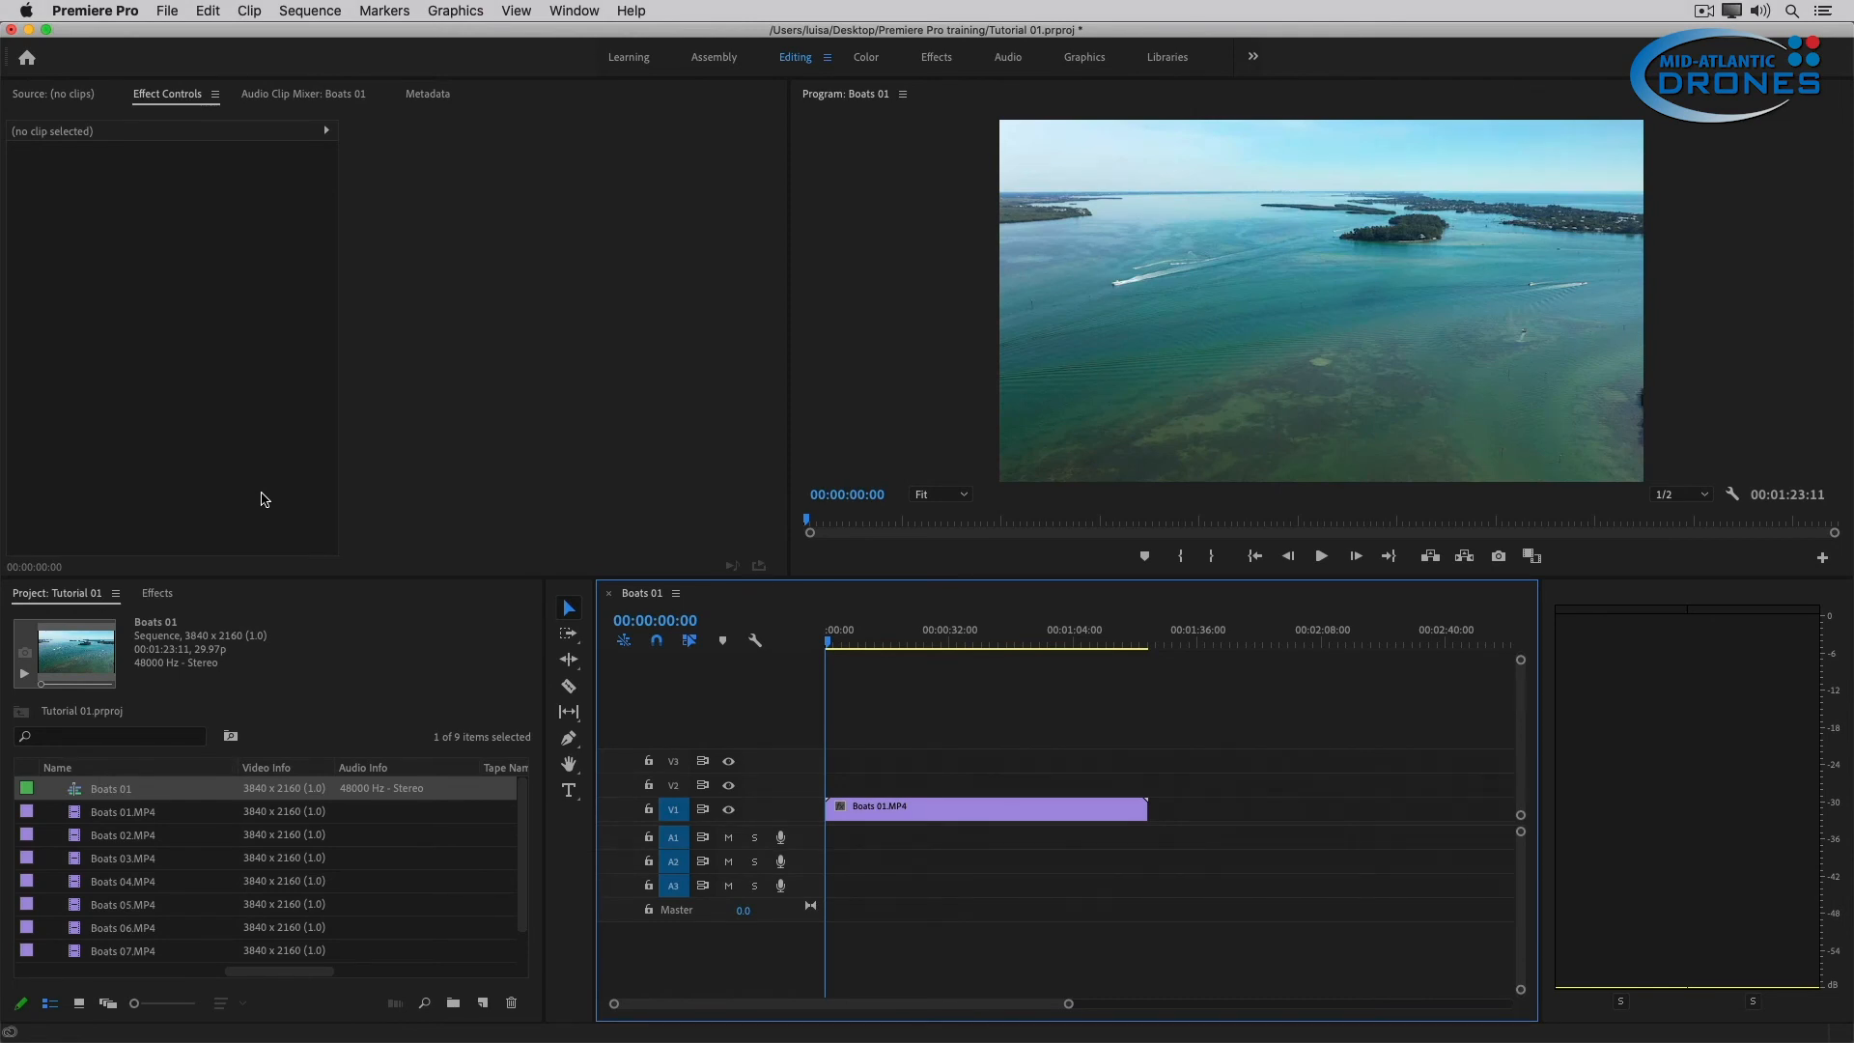
{"action": "left_click", "coordinate": [113, 789]}
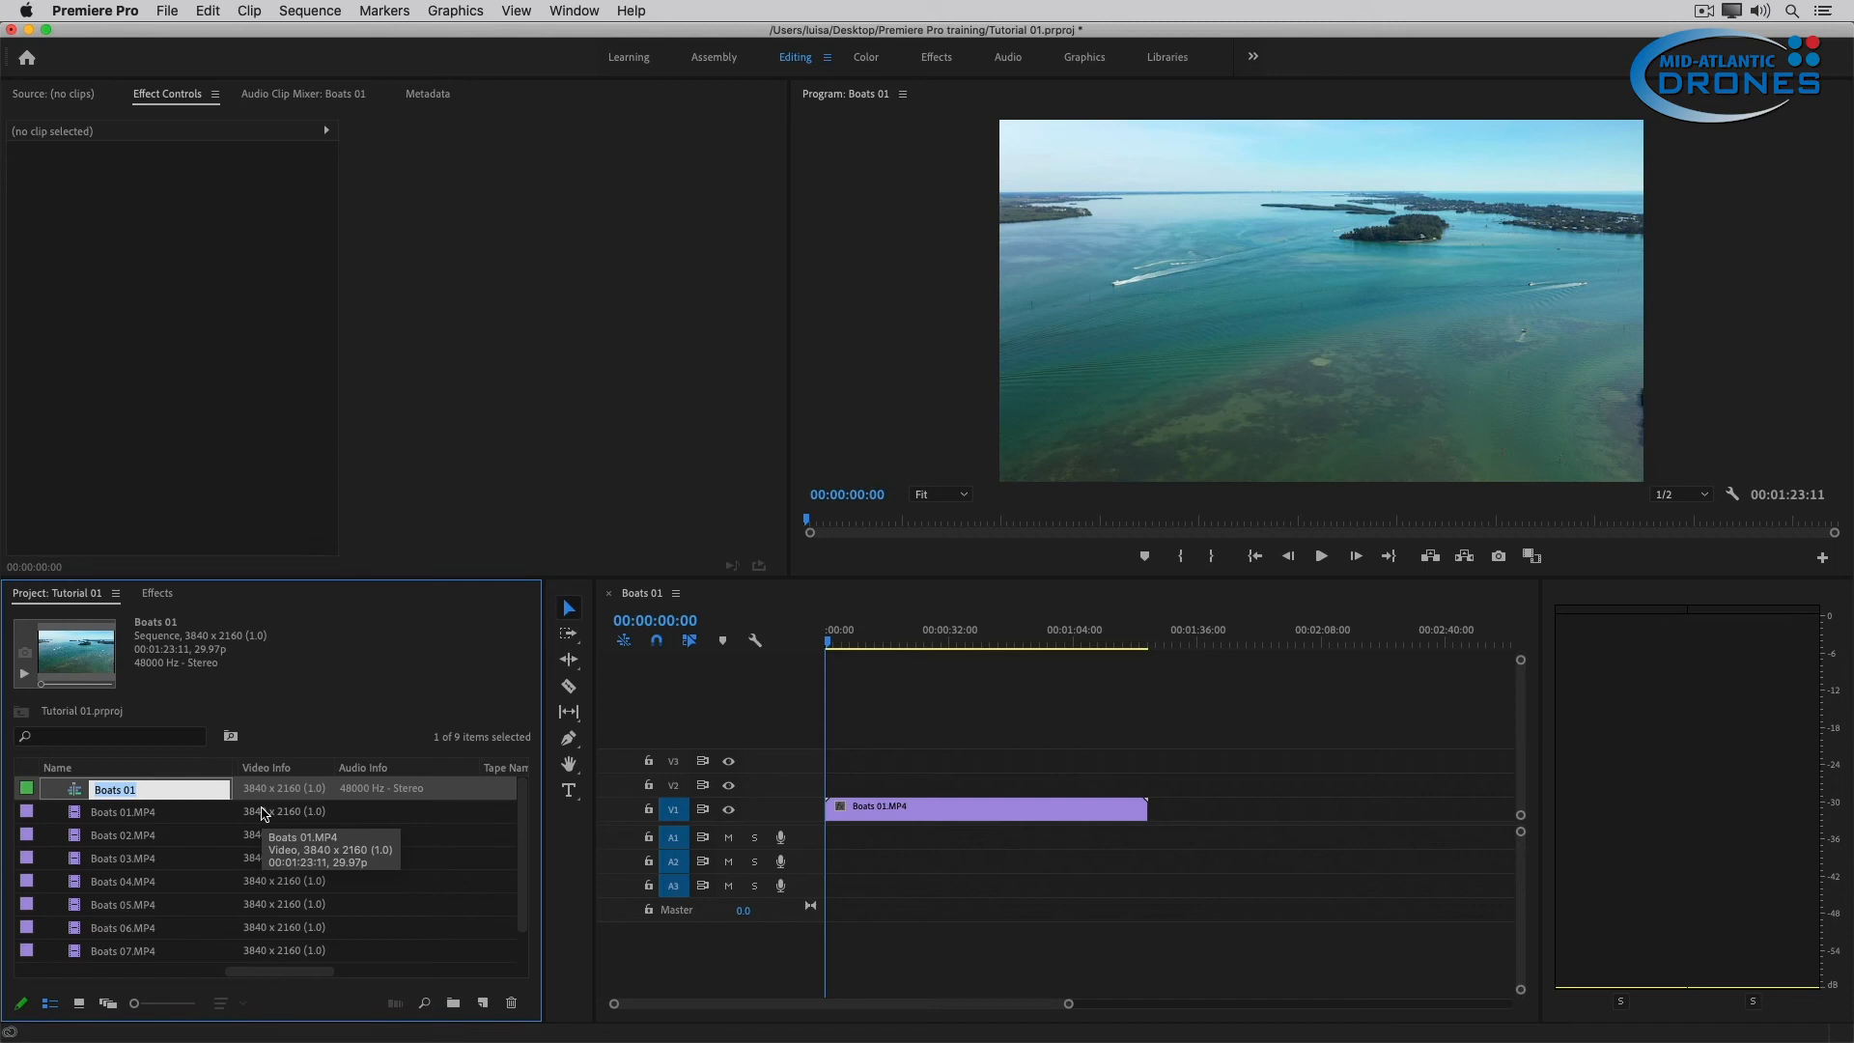
{"action": "type", "text": "Flow"}
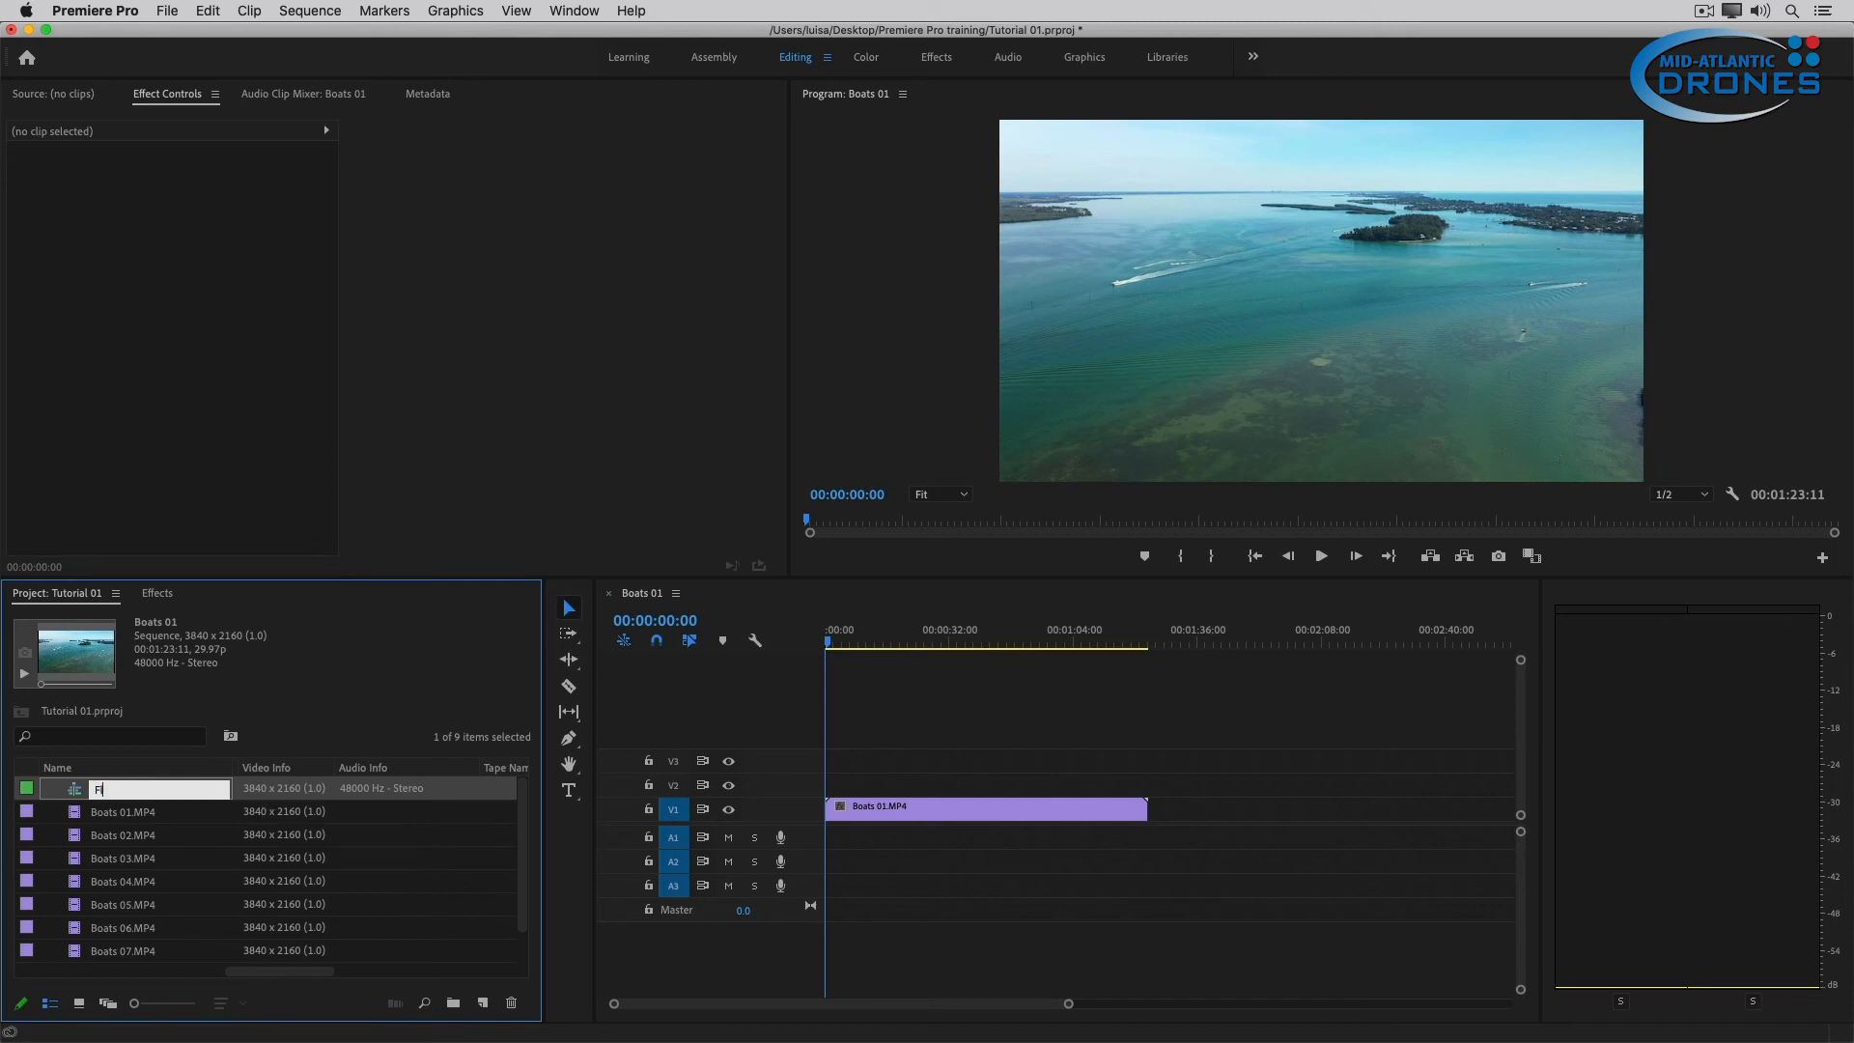
{"action": "type", "text": "id Video - Training tutori"}
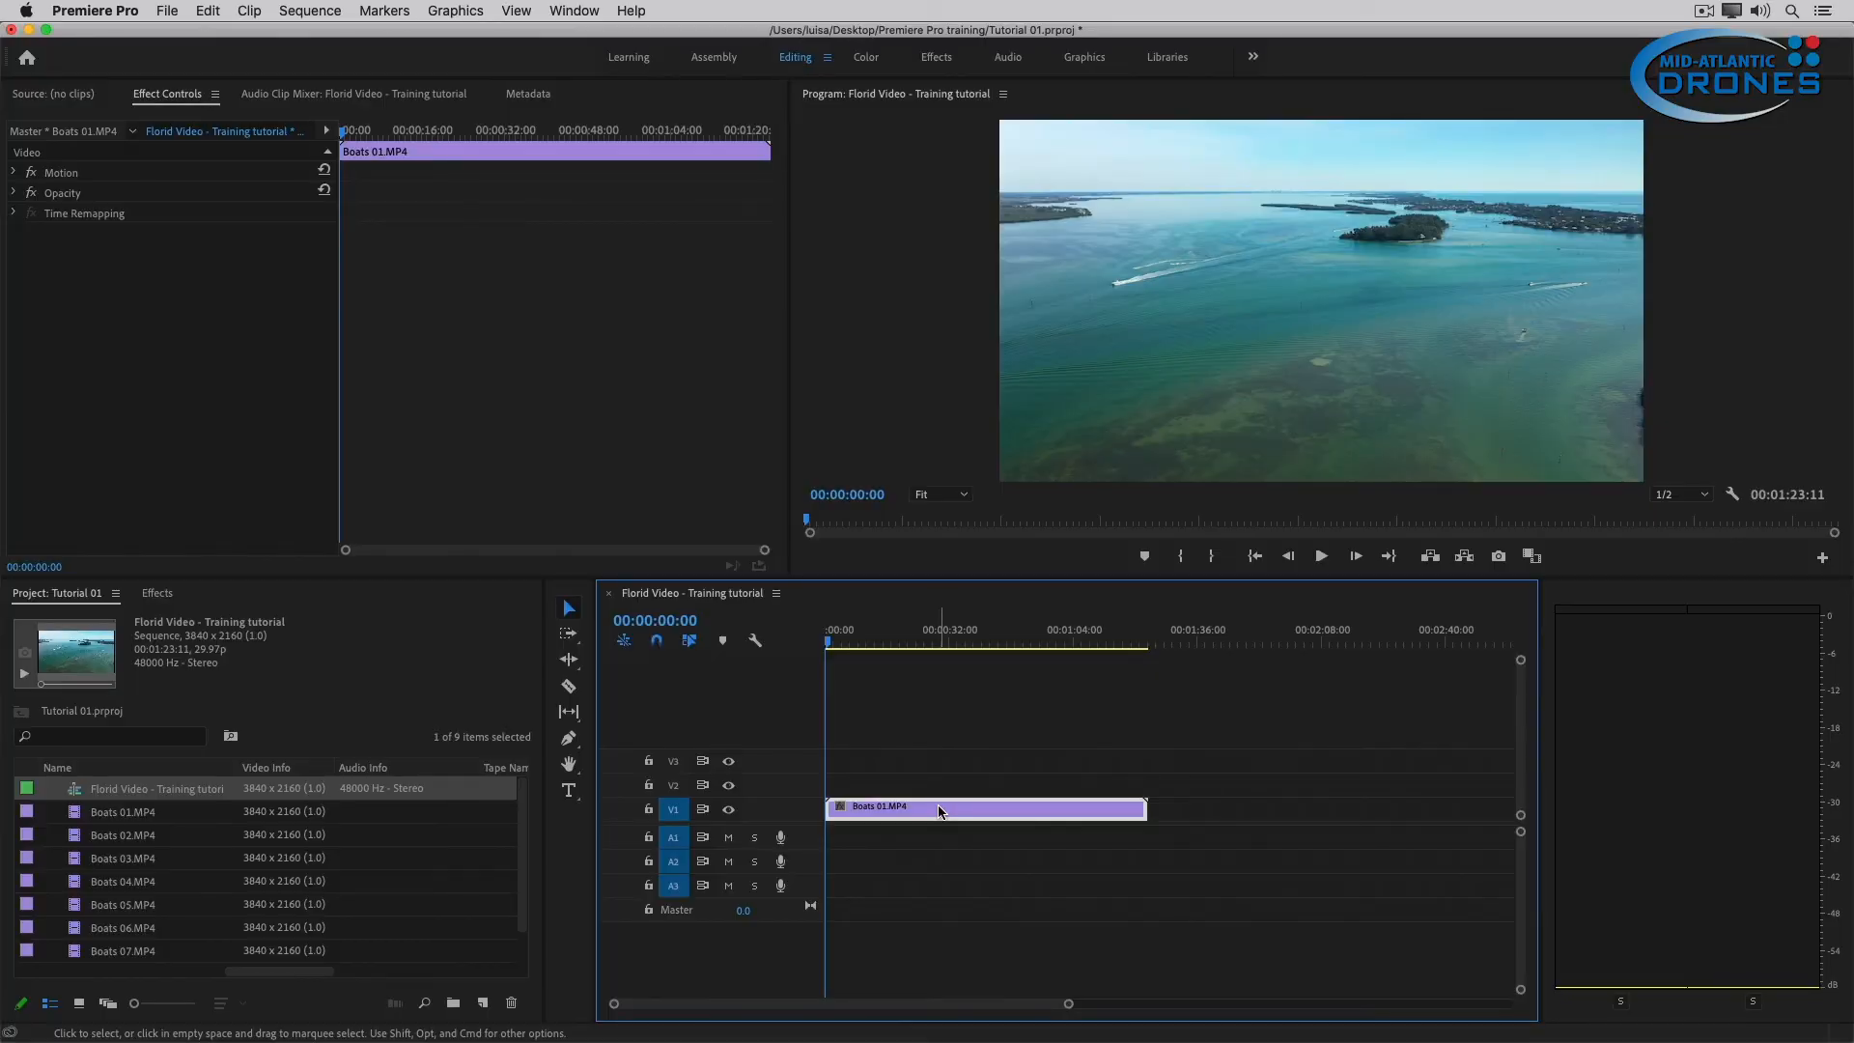
Delete the clip in the sequence and place Boats 01.MP4 through Boats 07.MP4 one after another on V1 from the start.
{"action": "key", "text": "Delete"}
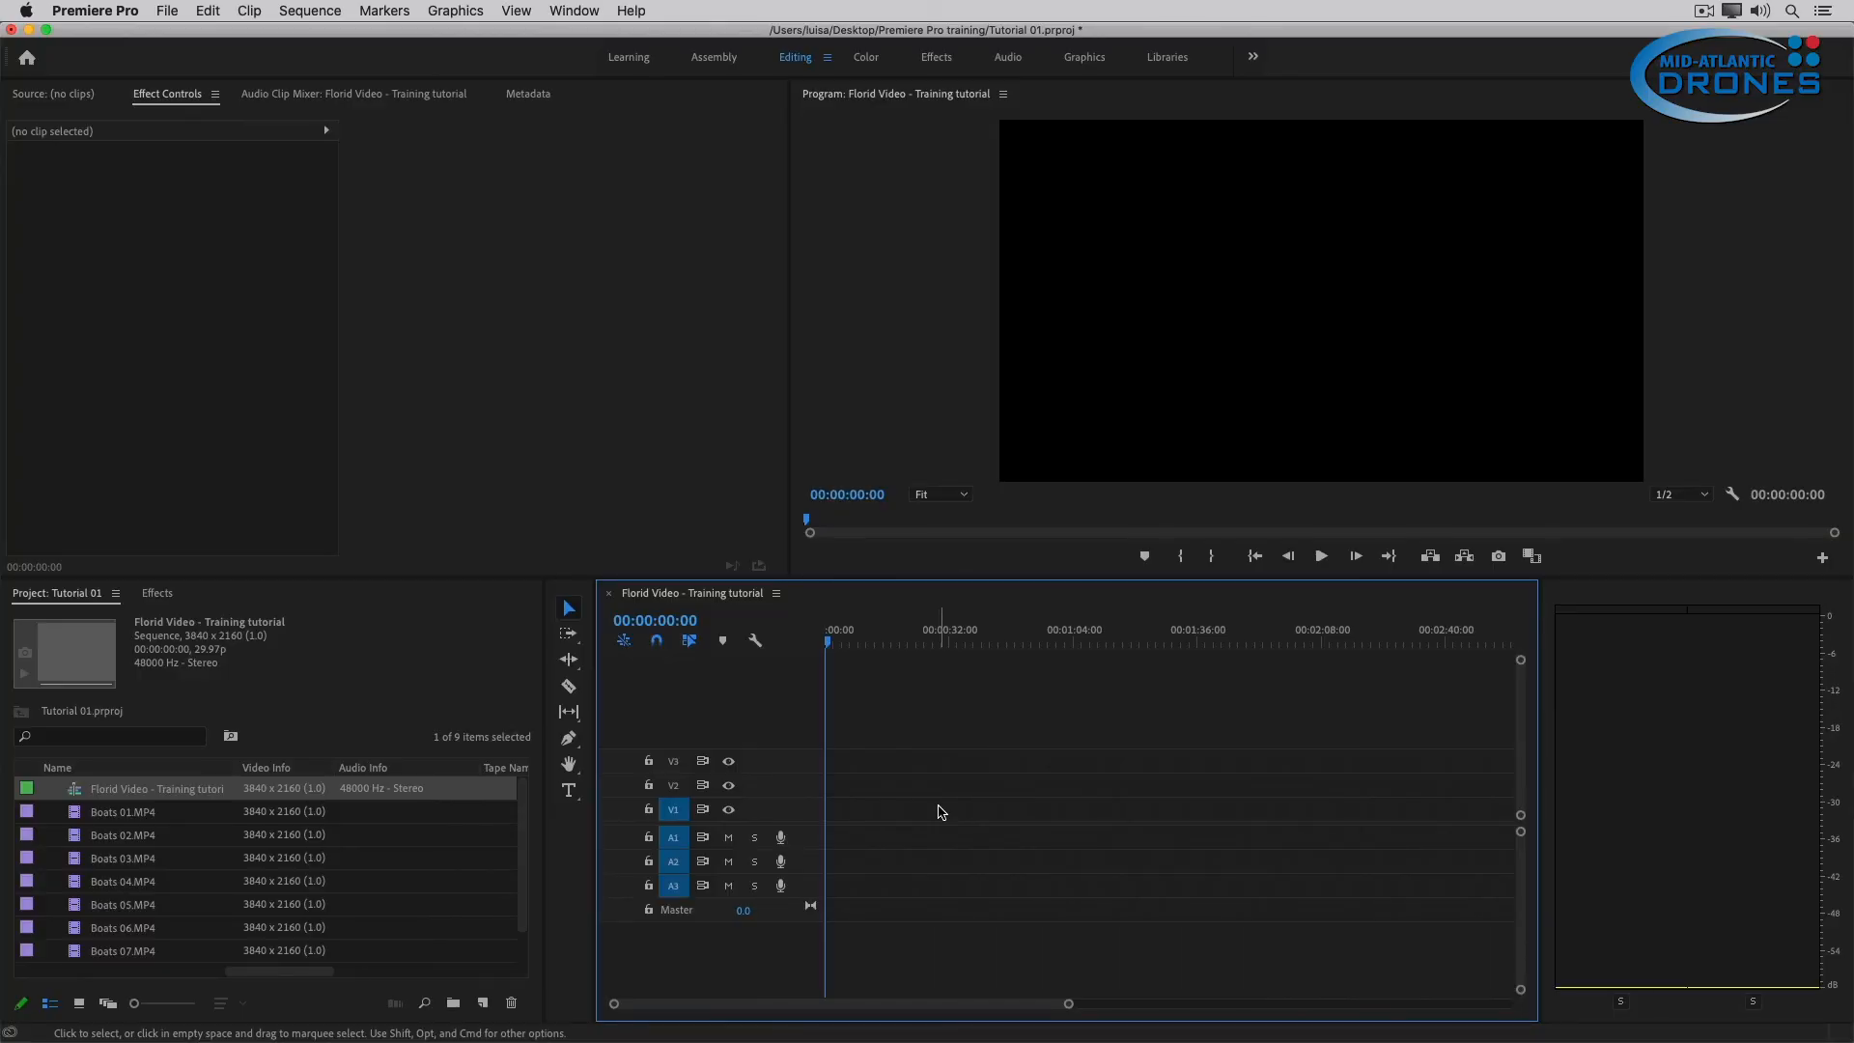
{"action": "left_click", "coordinate": [80, 820]}
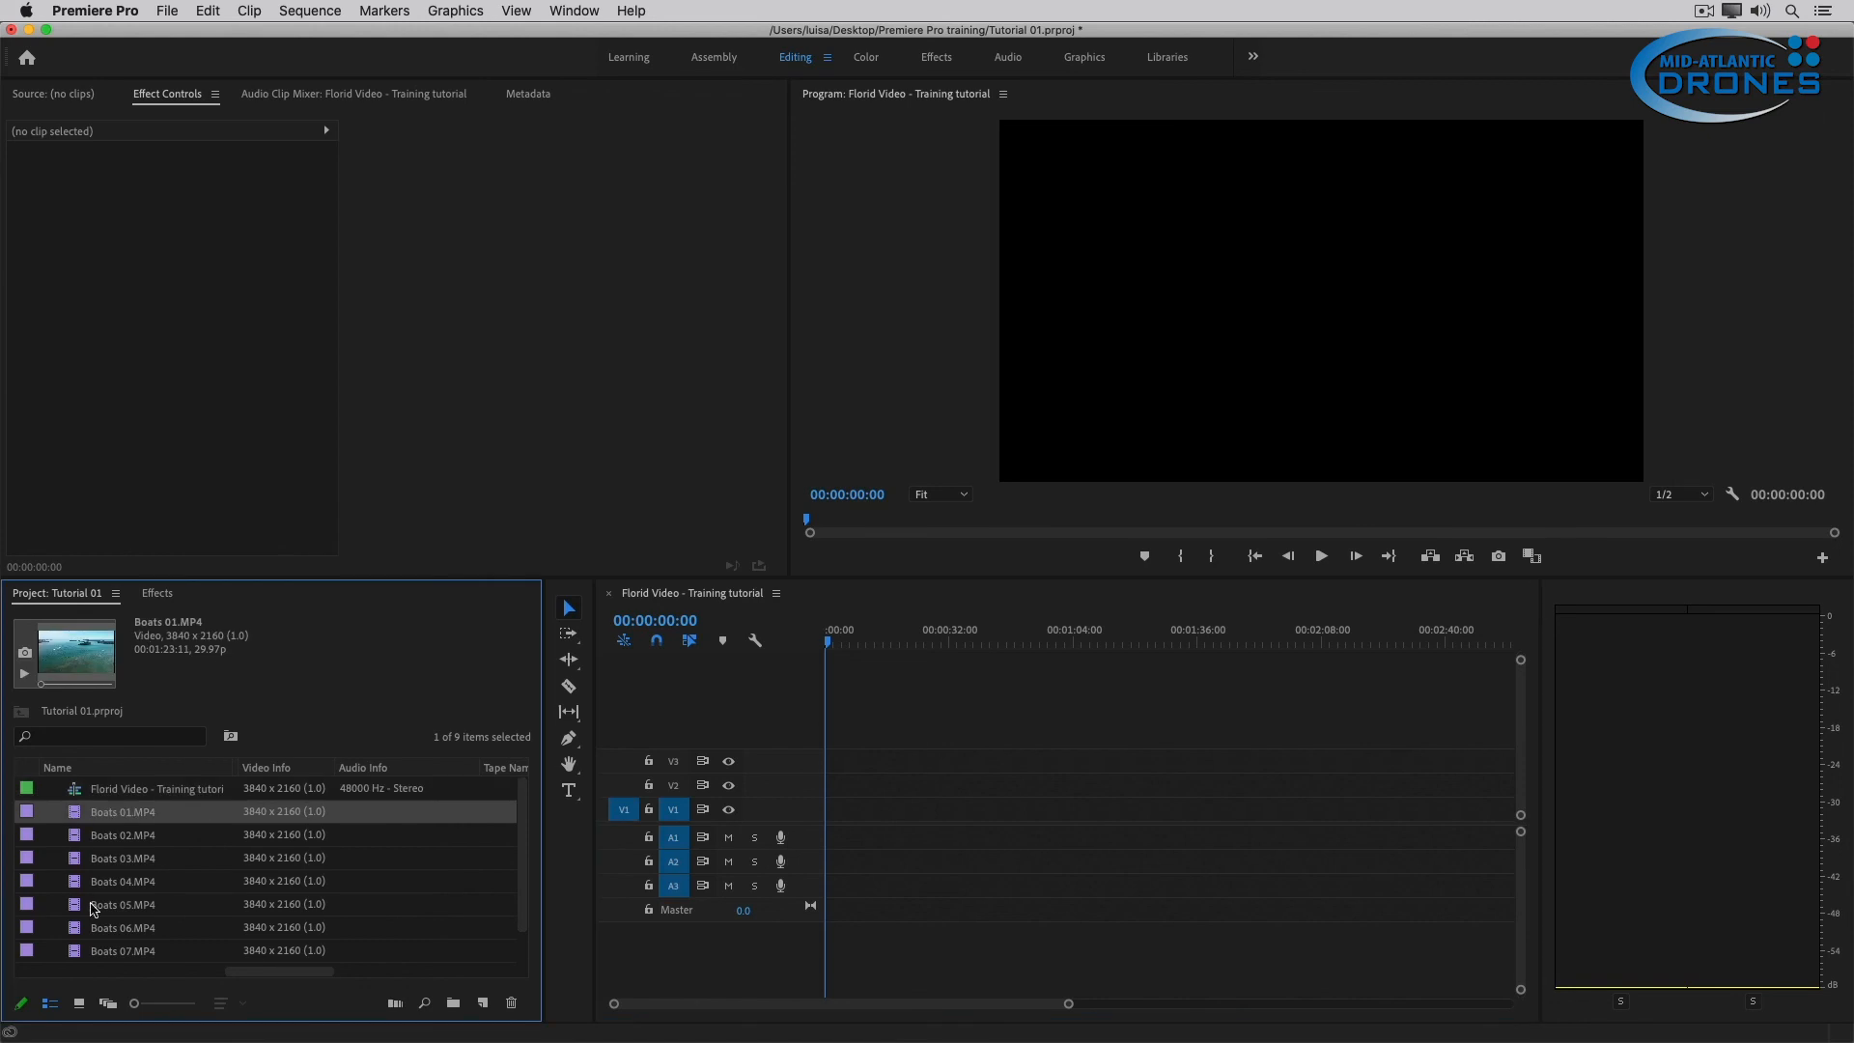
{"action": "left_click", "coordinate": [83, 953], "text": "shift"}
{"action": "left_click_drag", "start_coordinate": [734, 810], "coordinate": [784, 828]}
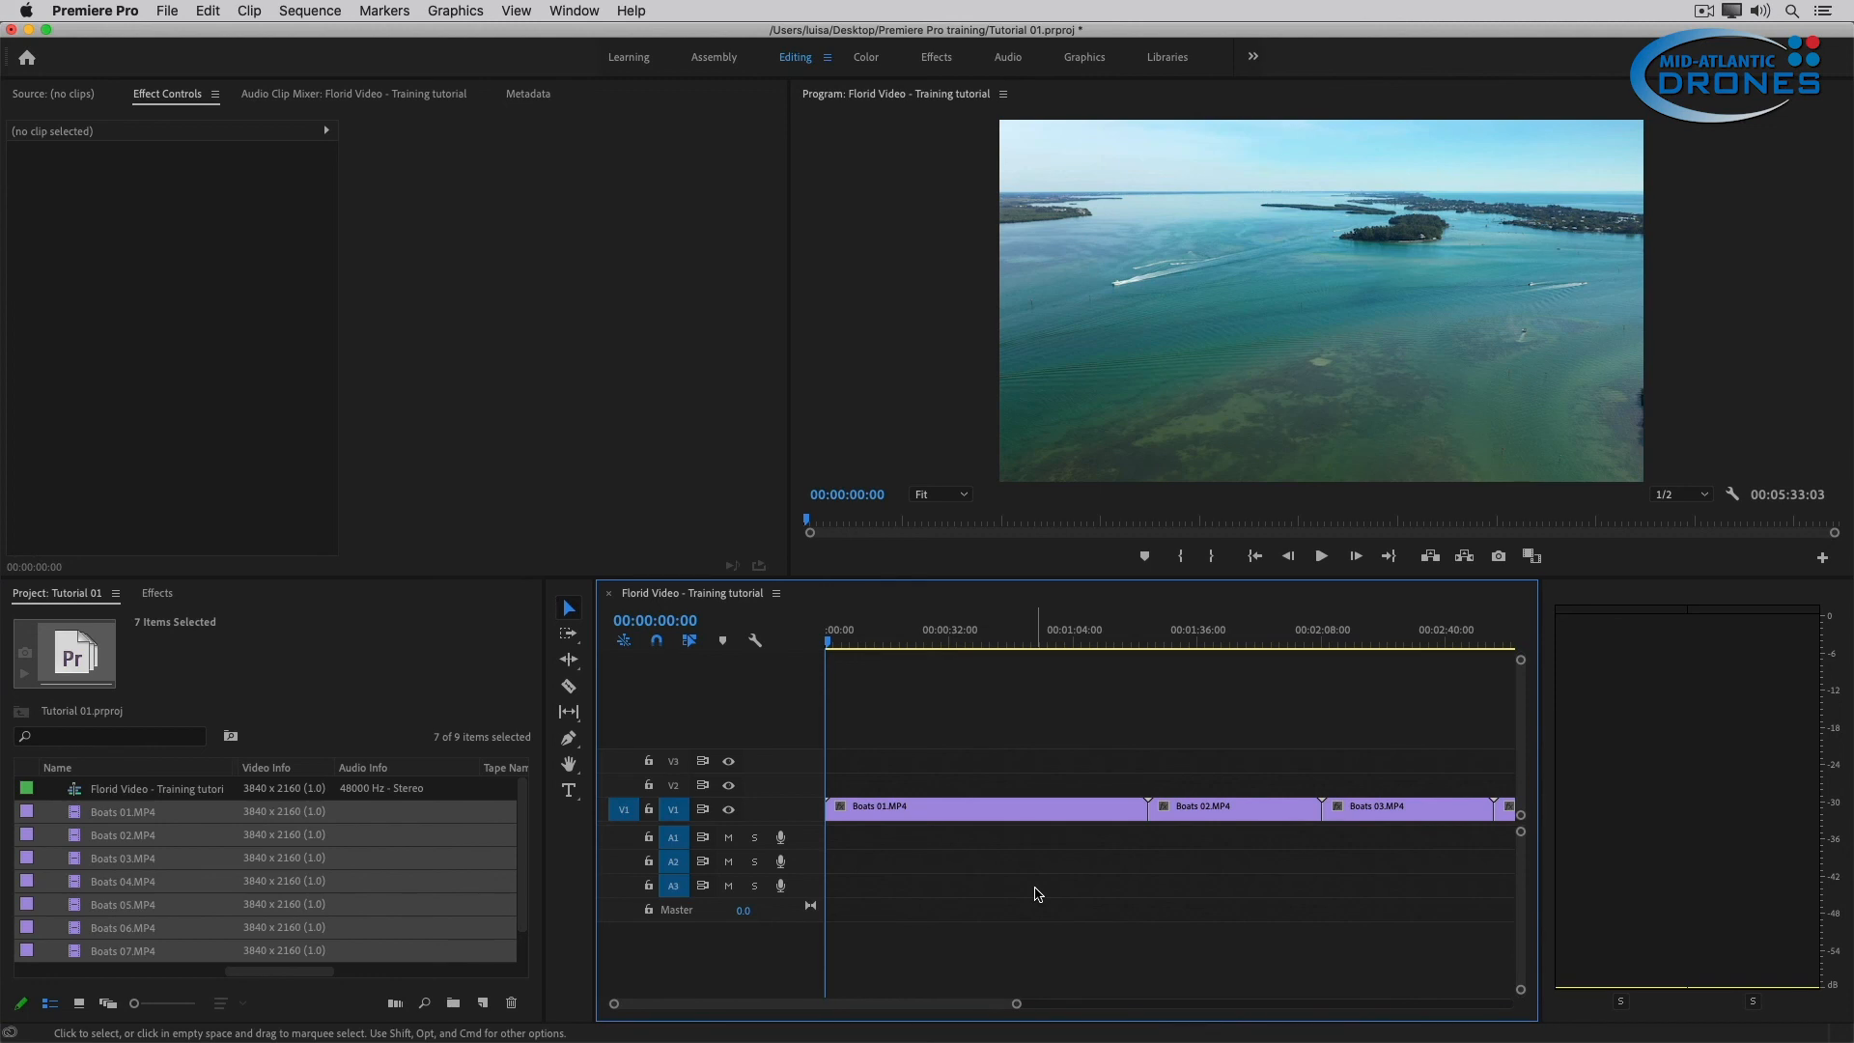
Select individual boat clips in the sequence to inspect them and play the sequence from the beginning.
{"action": "left_click", "coordinate": [967, 810]}
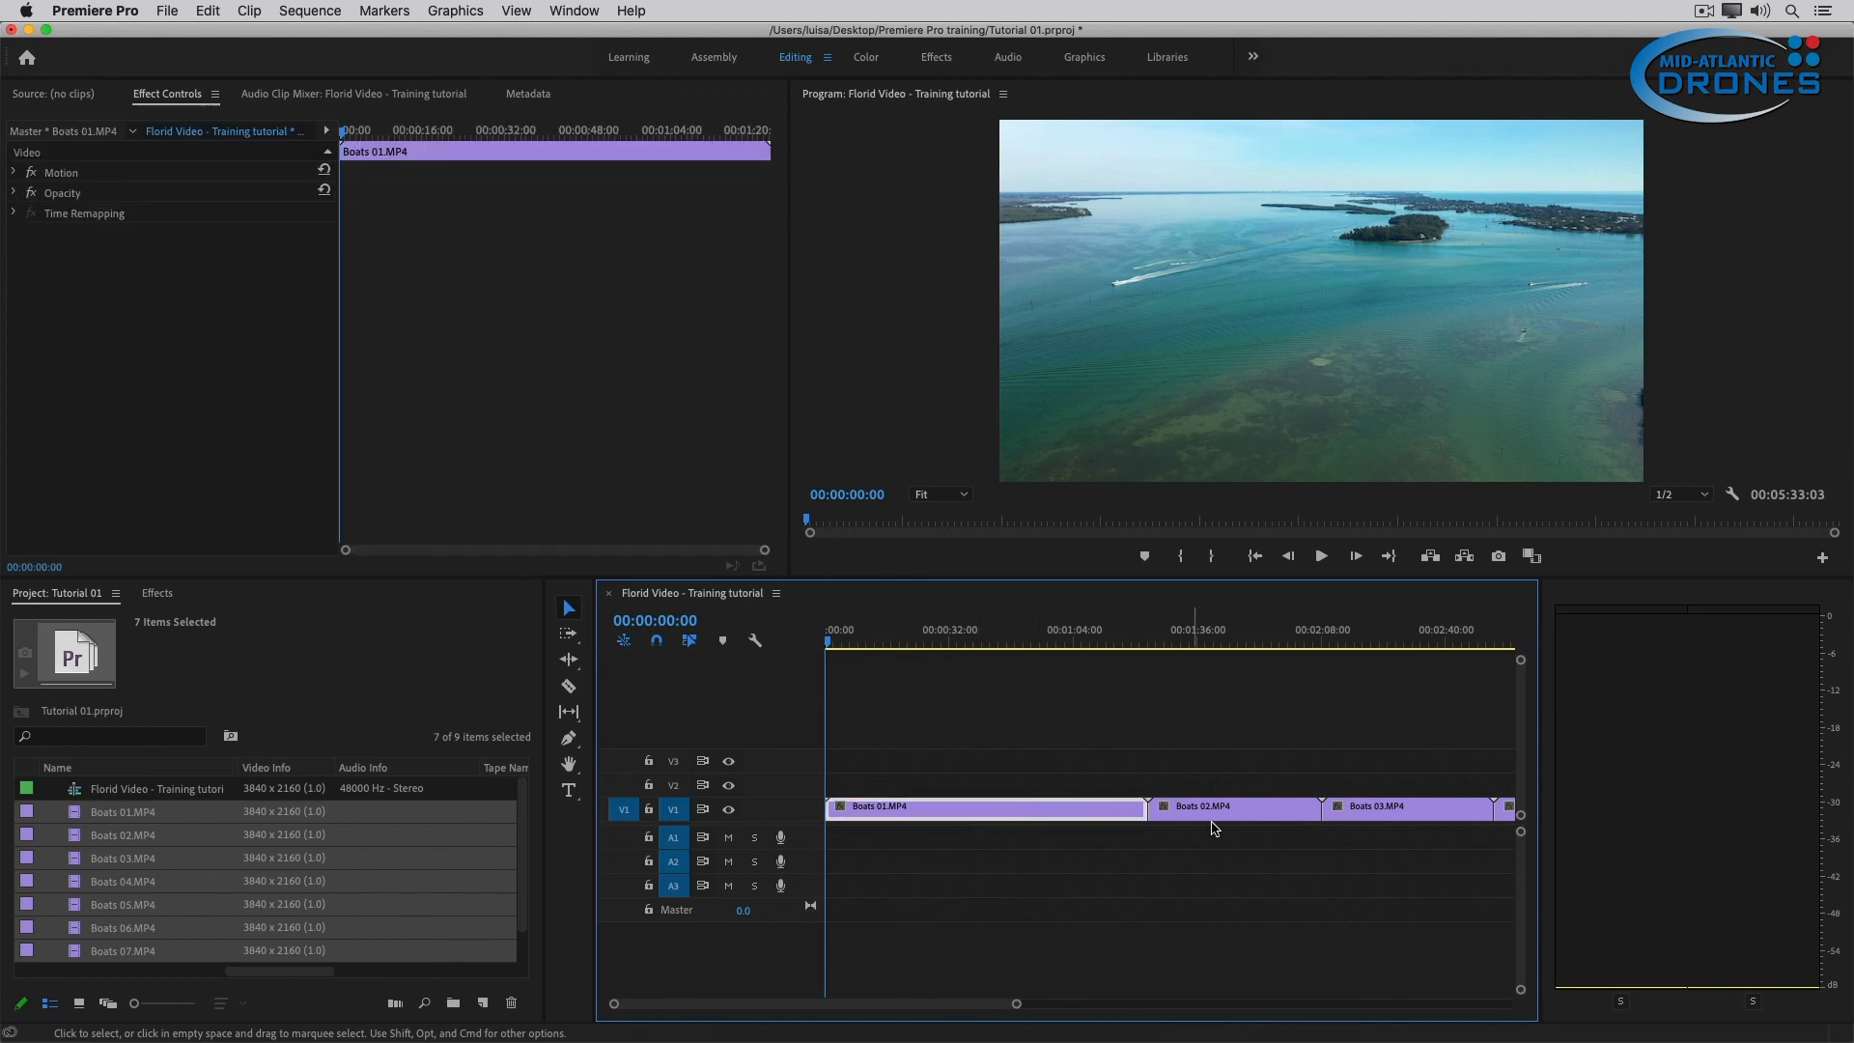
{"action": "left_click", "coordinate": [1370, 809]}
{"action": "left_click", "coordinate": [1250, 811]}
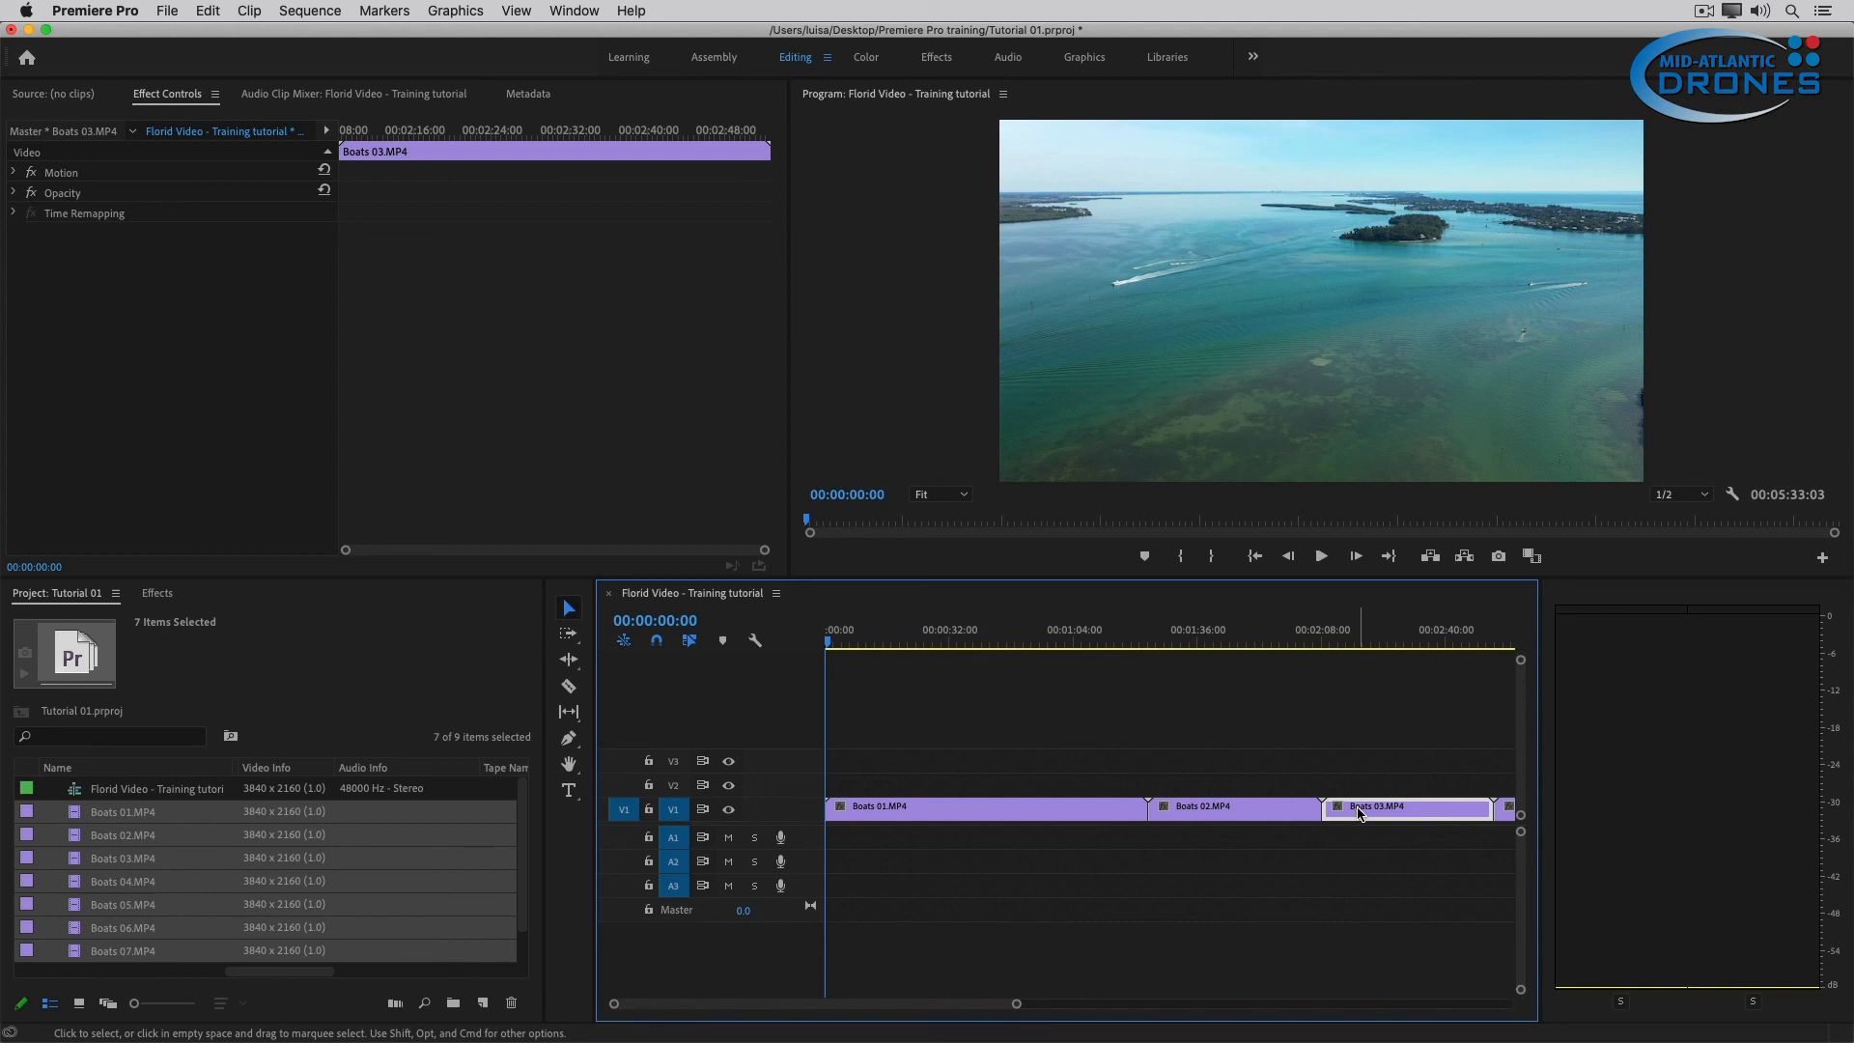
{"action": "key", "text": "space"}
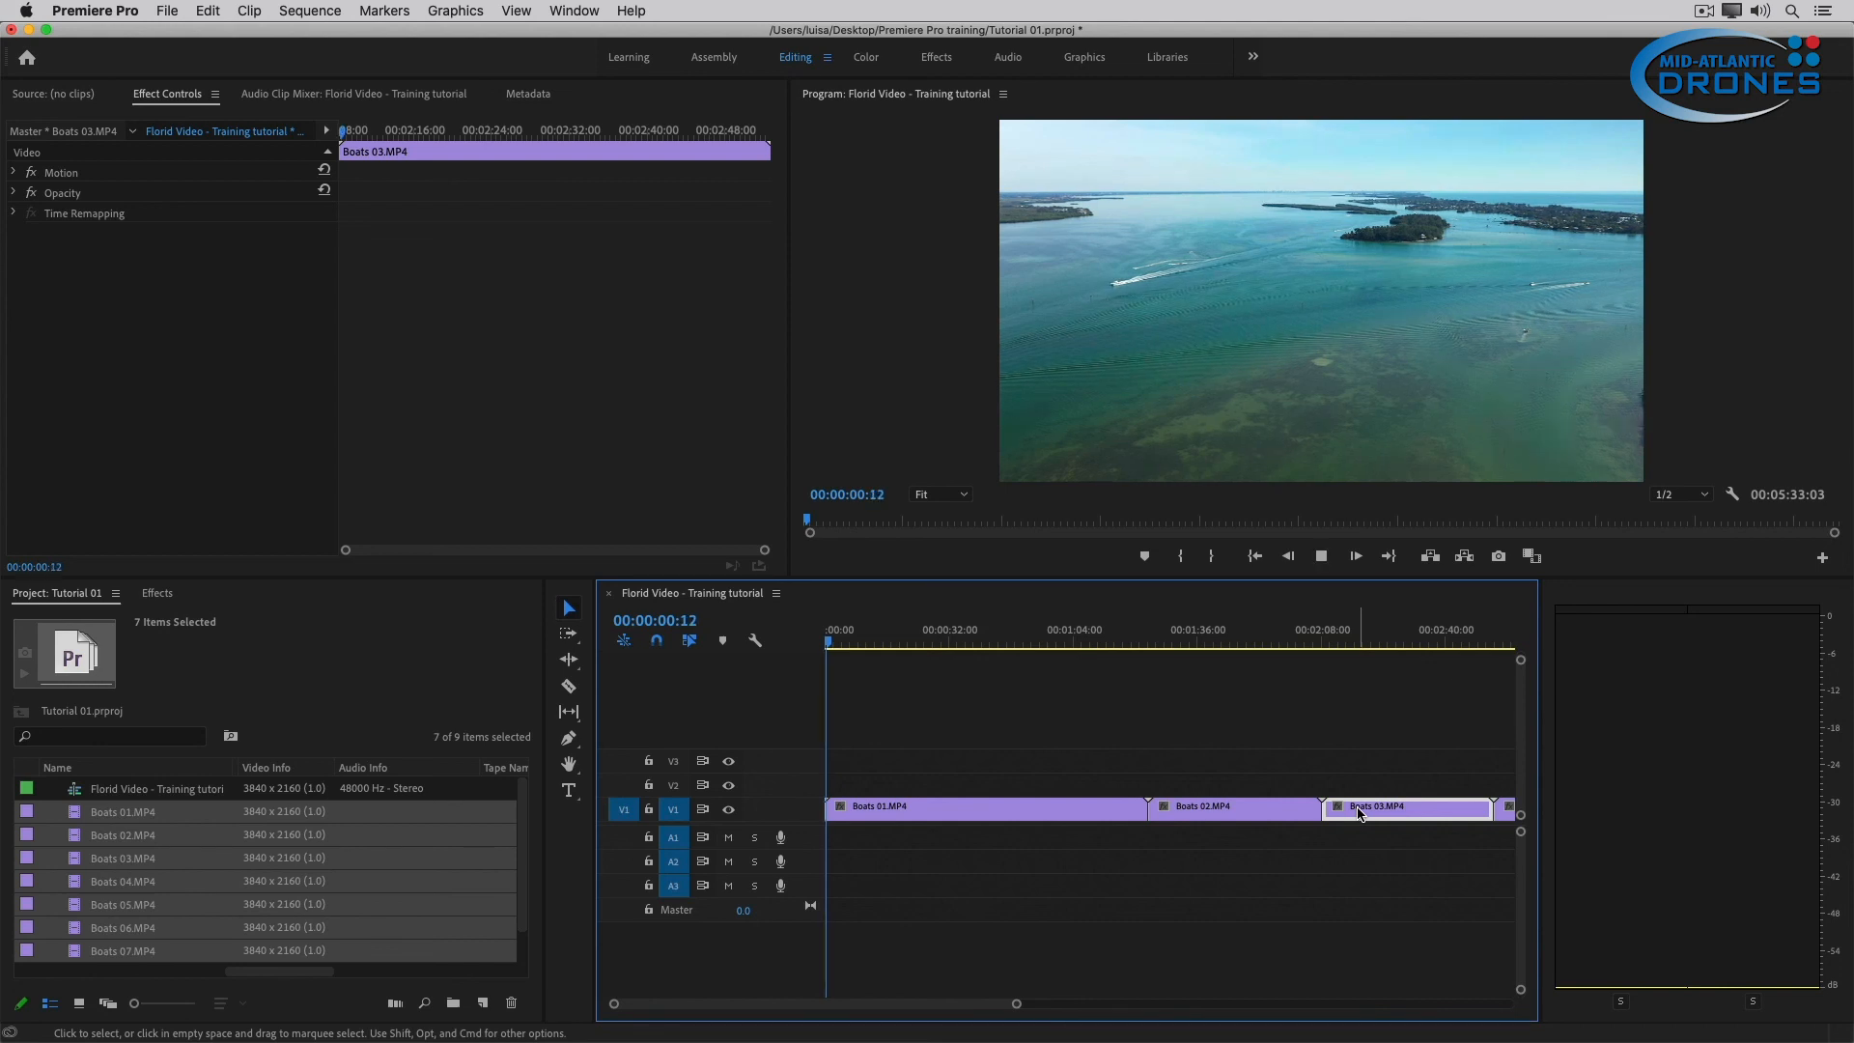